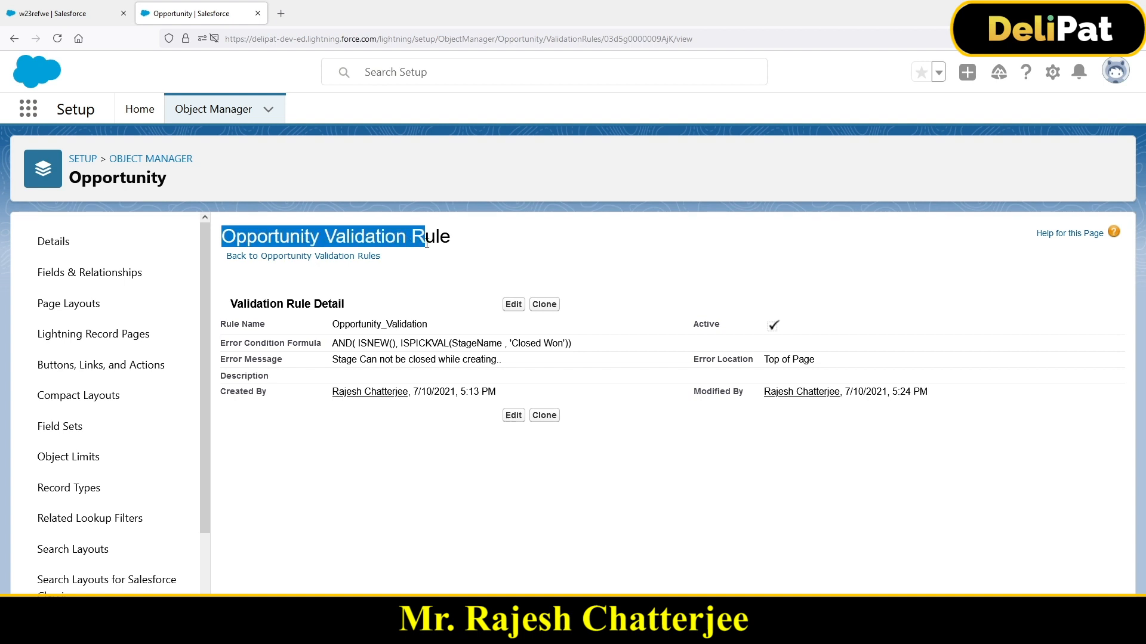
Open the Opportunity_Validation rule for editing and review the conditions in its error condition formula.
left_click(513, 306)
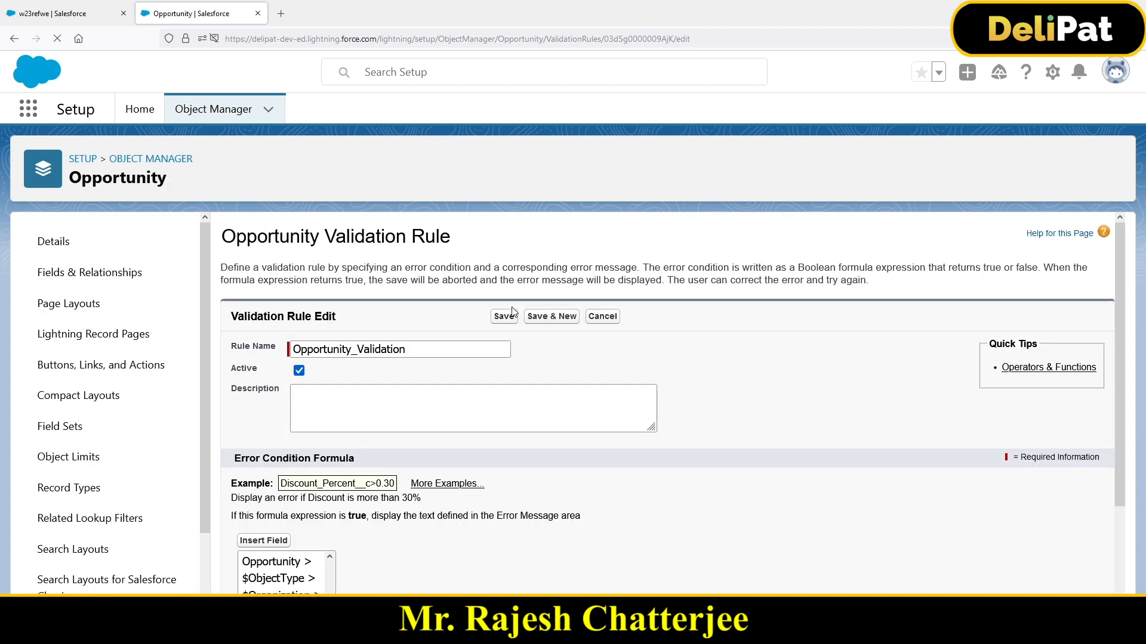
scroll(877, 388, "down", 3)
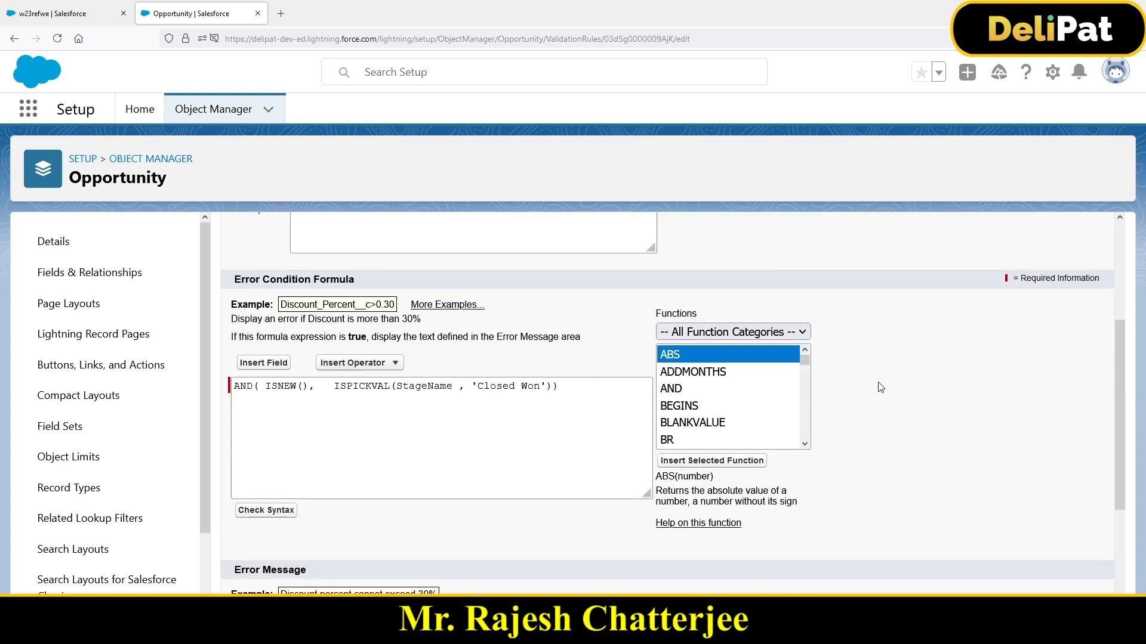
left_click(271, 388)
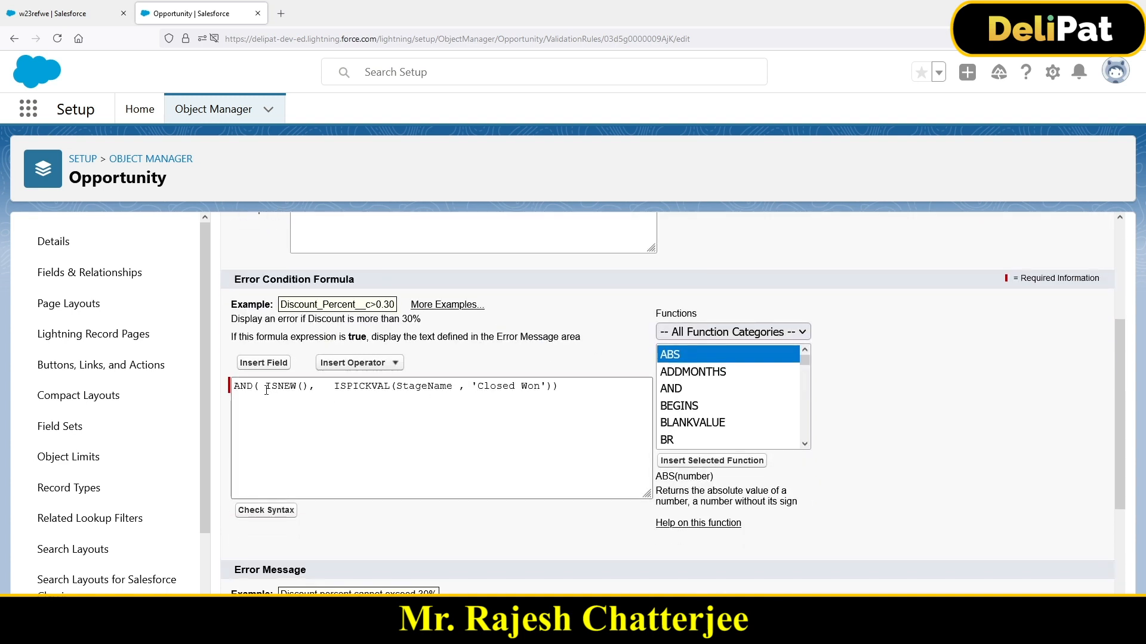
left_click_drag(265, 386, 542, 396)
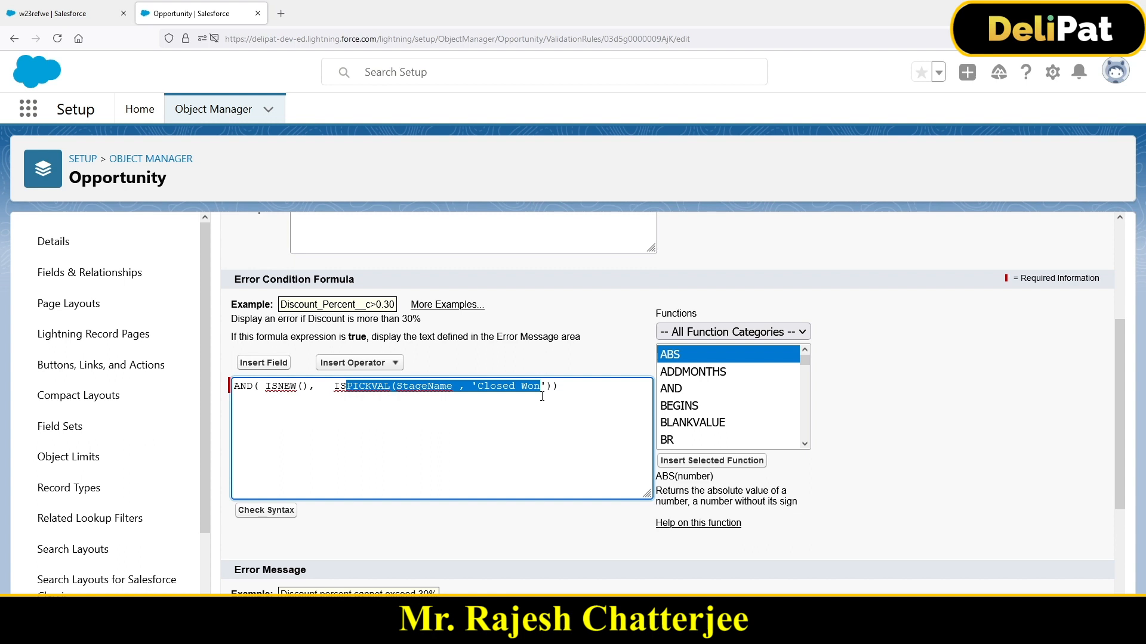
left_click(473, 412)
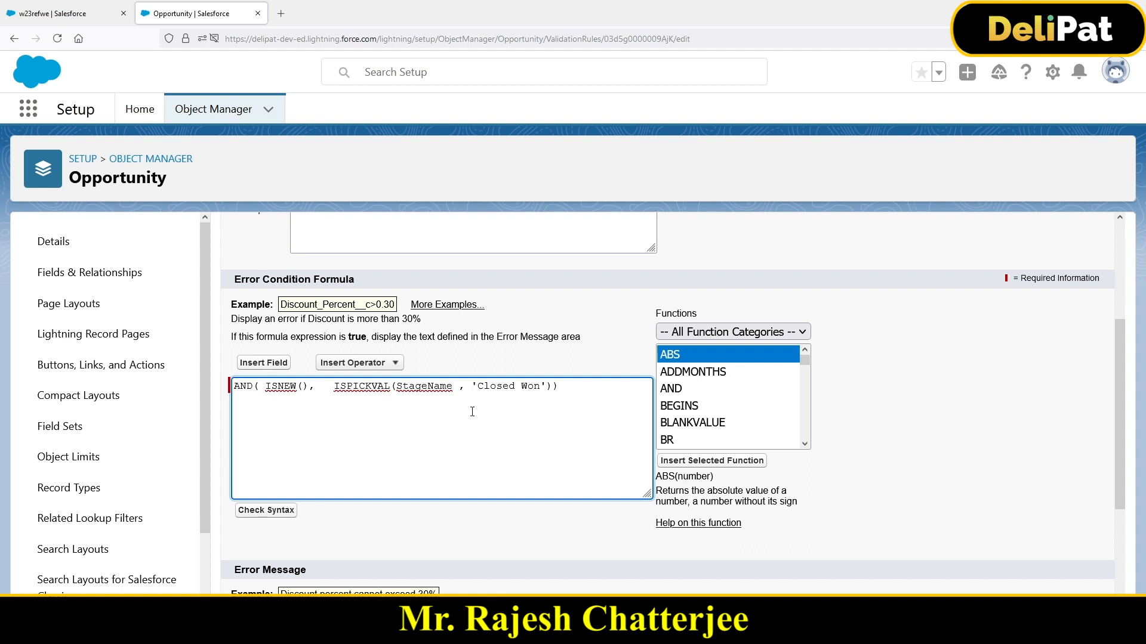
Insert the OR function into the error condition formula, between ISNEW() and the ISPICKVAL condition.
left_click(328, 387)
left_click(671, 389)
key("o")
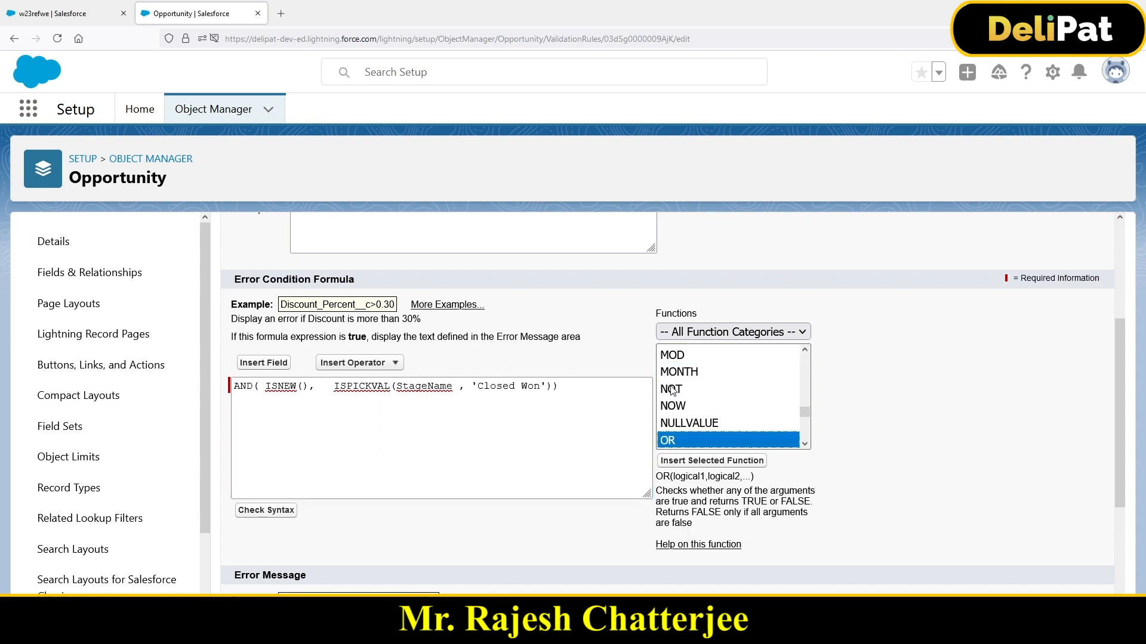
left_click(710, 460)
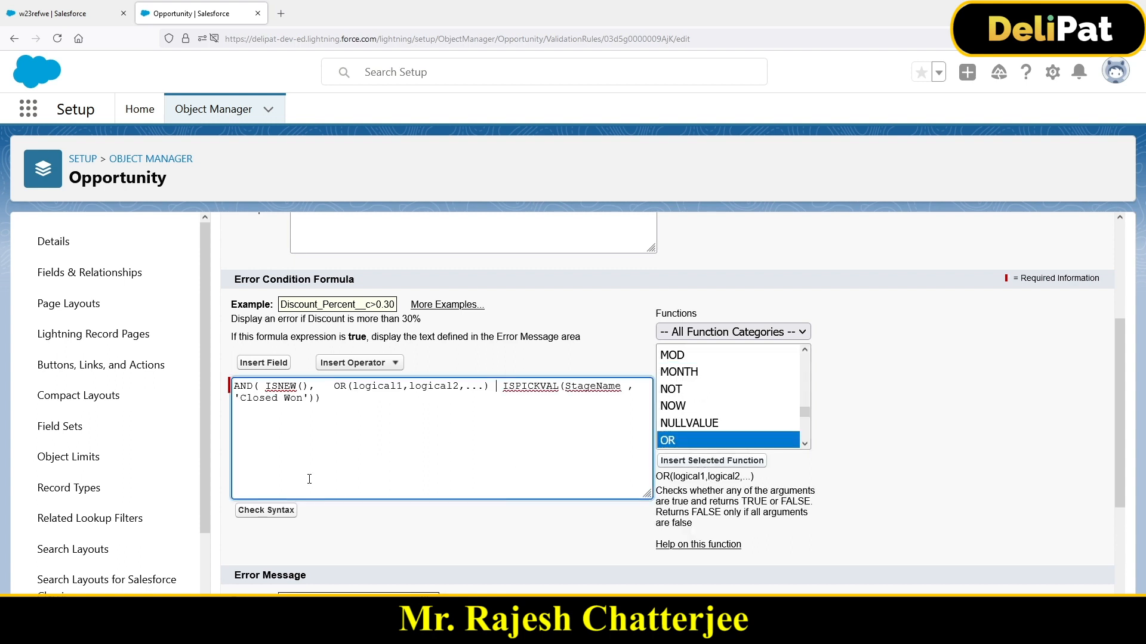
Examine how the AND function combines ISNEW() with the OR function and its logical1 and logical2 placeholders.
left_click_drag(260, 387, 235, 387)
left_click_drag(315, 389, 266, 388)
right_click(289, 391)
left_click(266, 386)
double_click(245, 386)
left_click_drag(266, 387, 415, 385)
left_click(338, 388)
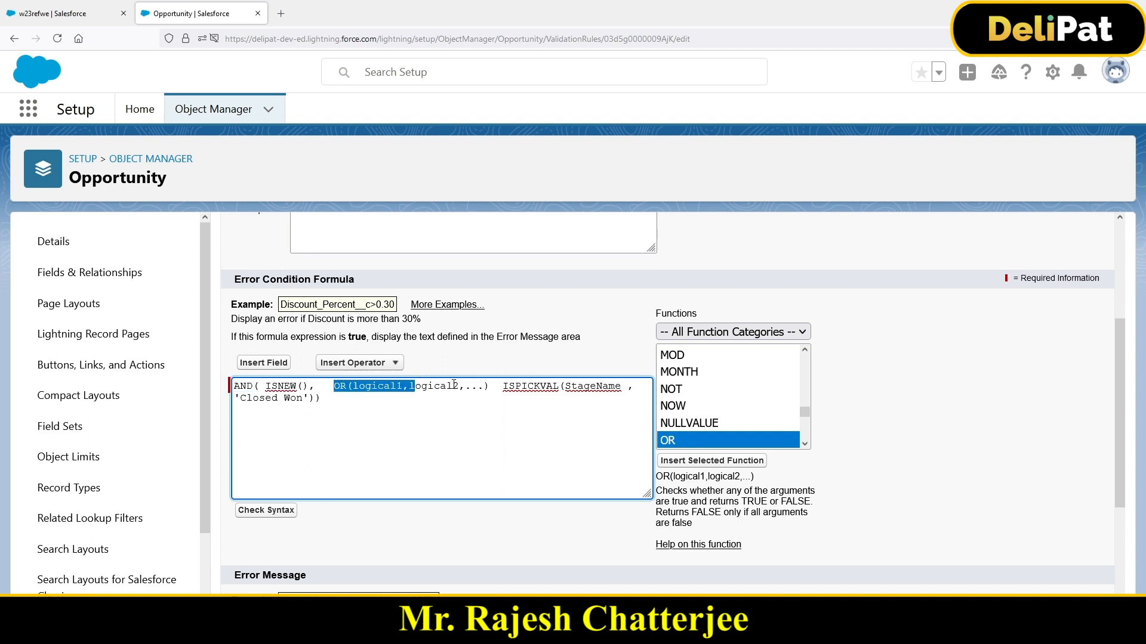
left_click(454, 387)
double_click(365, 387)
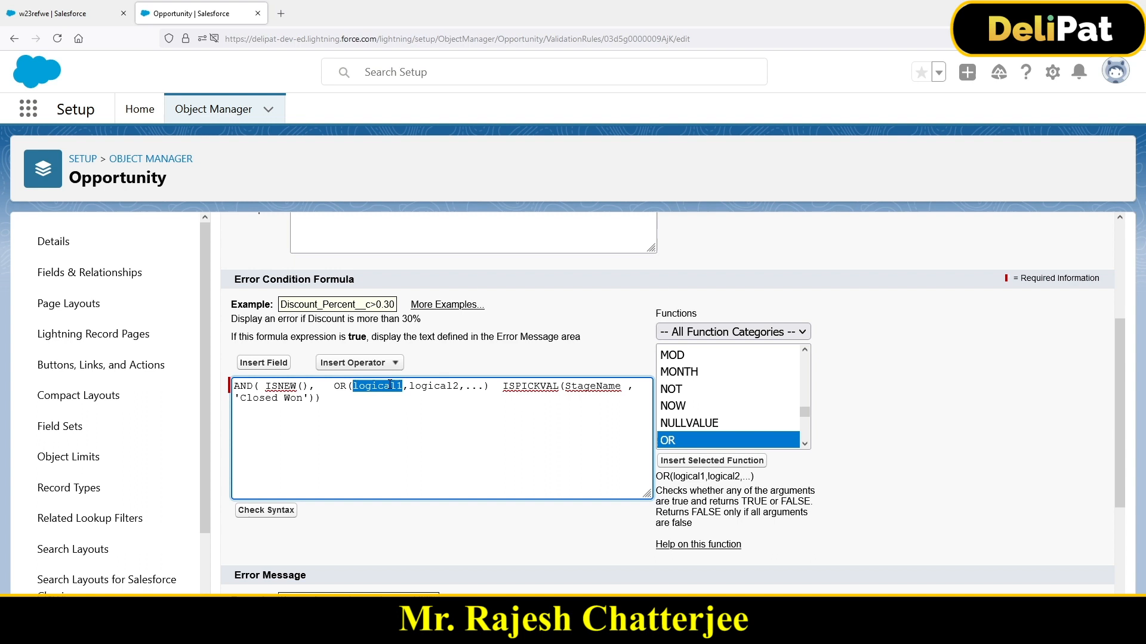
double_click(439, 385)
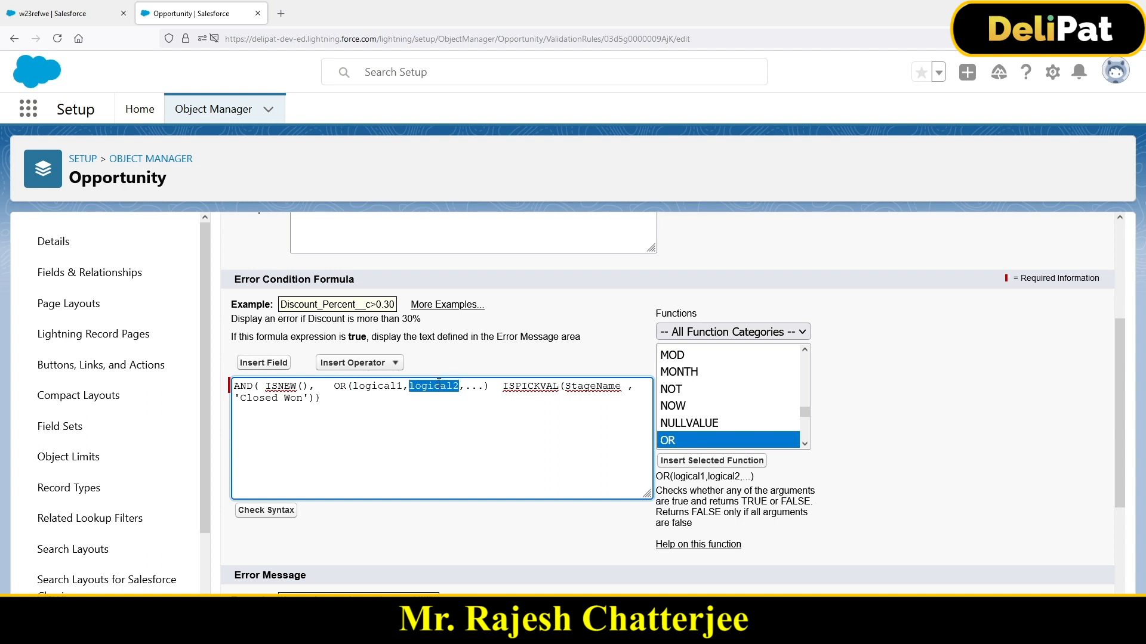
double_click(339, 387)
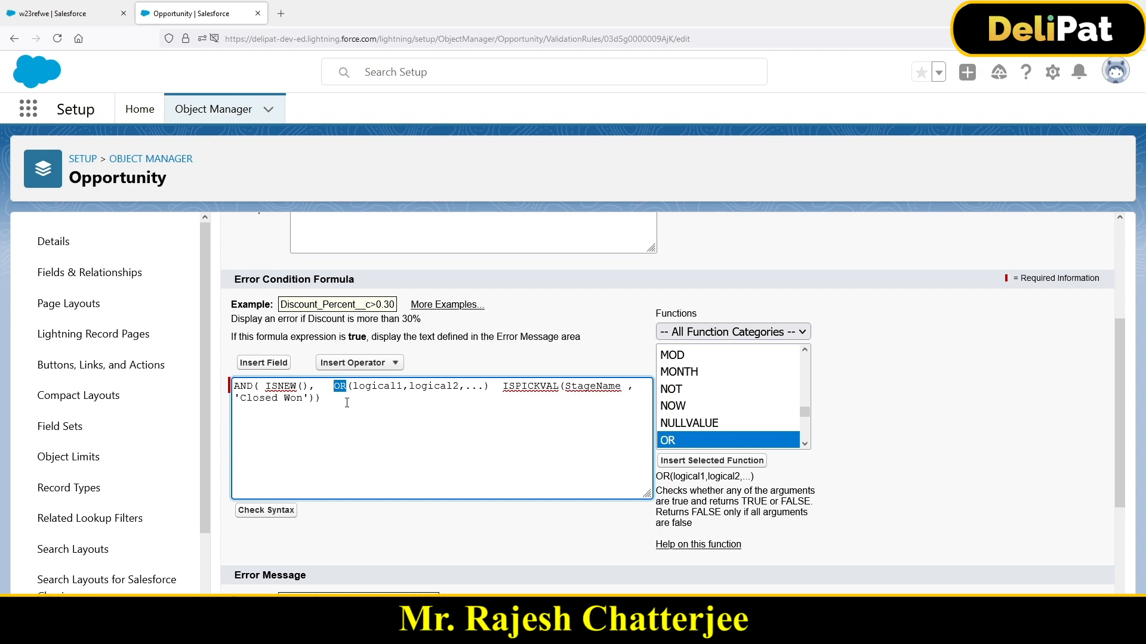
left_click_drag(359, 388, 401, 391)
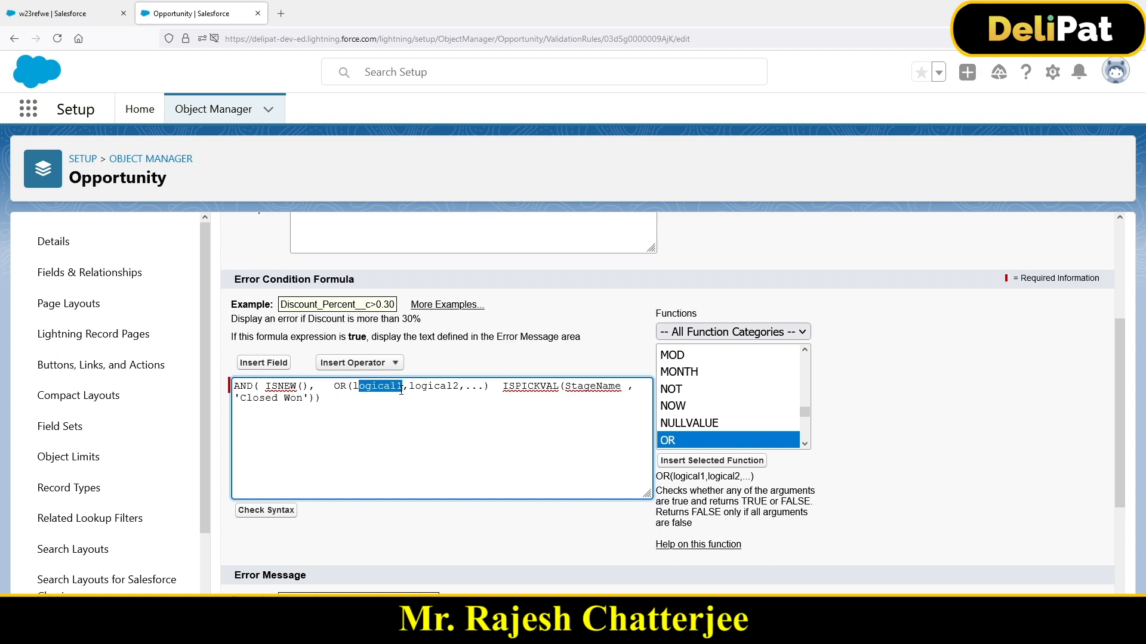
Move the ISPICKVAL(StageName , 'Closed Won') condition into the OR function in place of the logical1 placeholder.
left_click(504, 389)
left_click(313, 398, "shift")
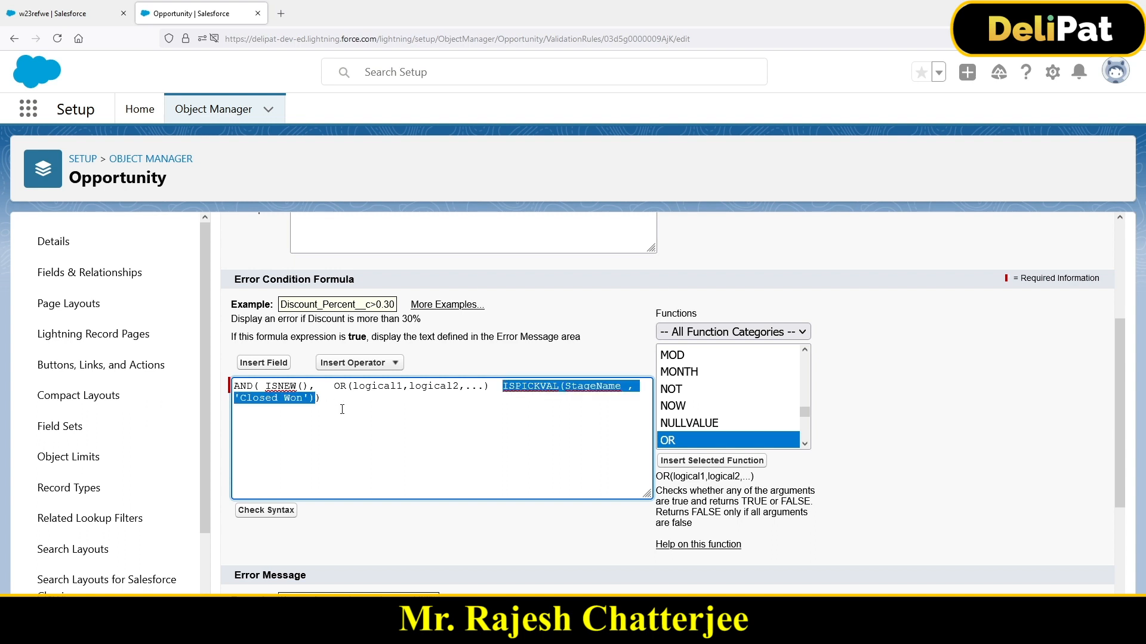
key("BackSpace")
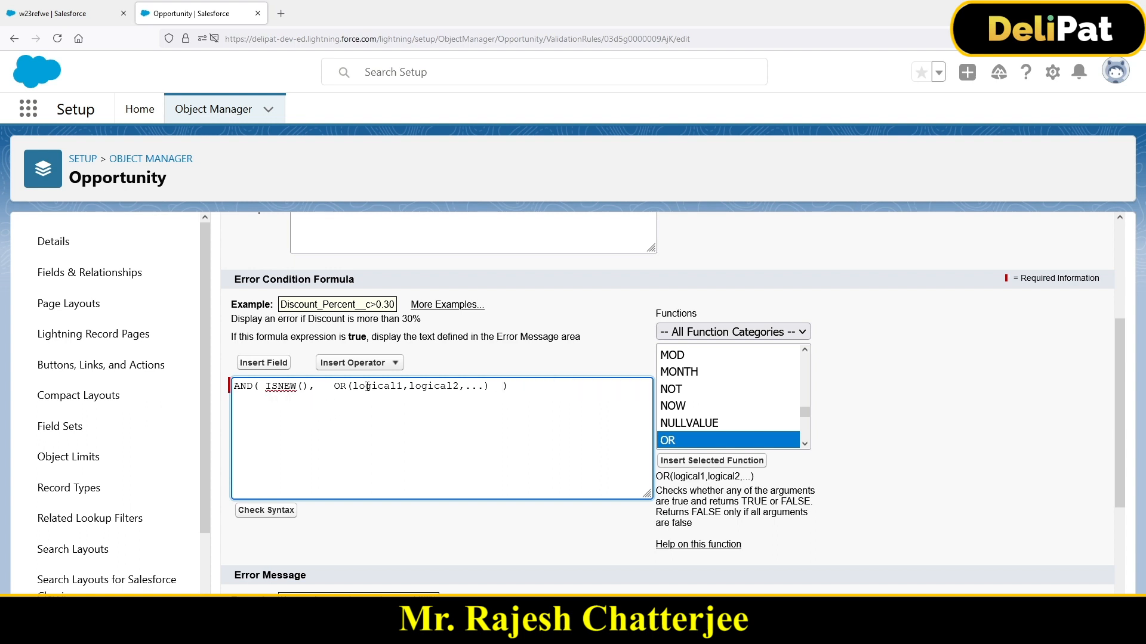
double_click(368, 387)
key("ctrl+v")
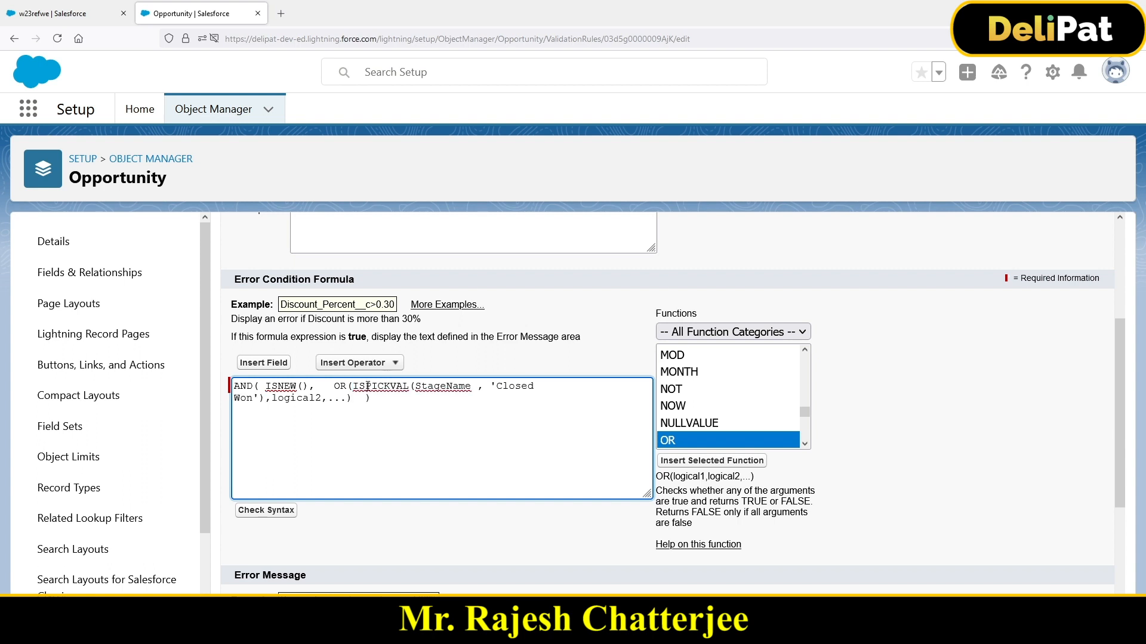
key("Return")
Remove the logical2 and ellipsis placeholders from the OR function, keeping the comma after the first condition.
double_click(277, 398)
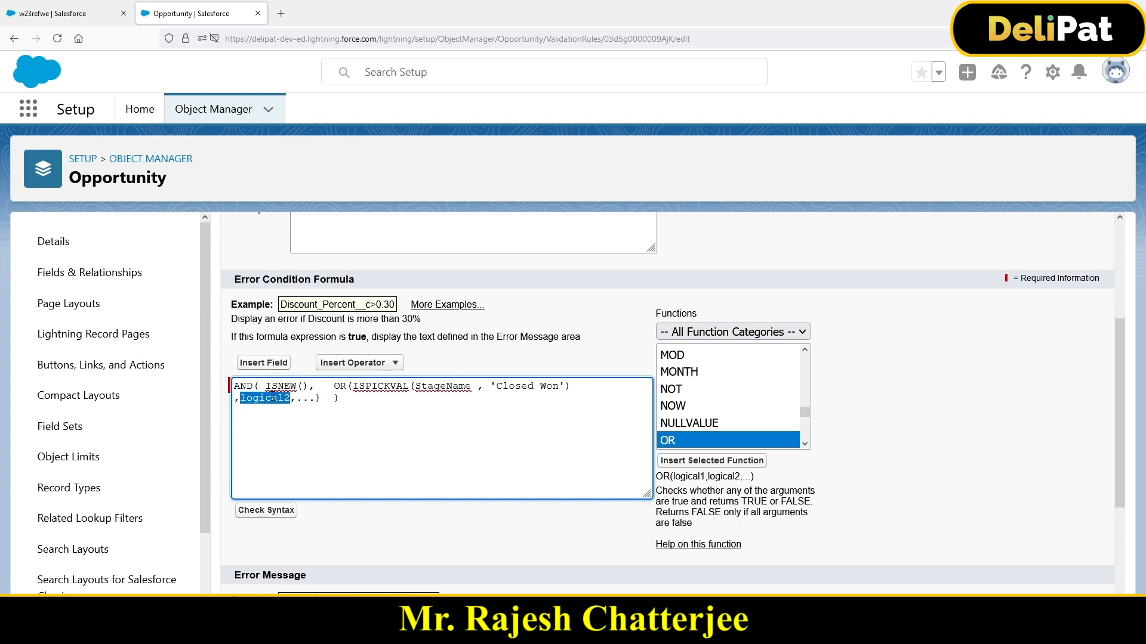
left_click(316, 401, "shift")
key("BackSpace")
Enlarge the page and examine the AND, ISNEW, OR and ISPICKVAL parts of the formula.
double_click(242, 386)
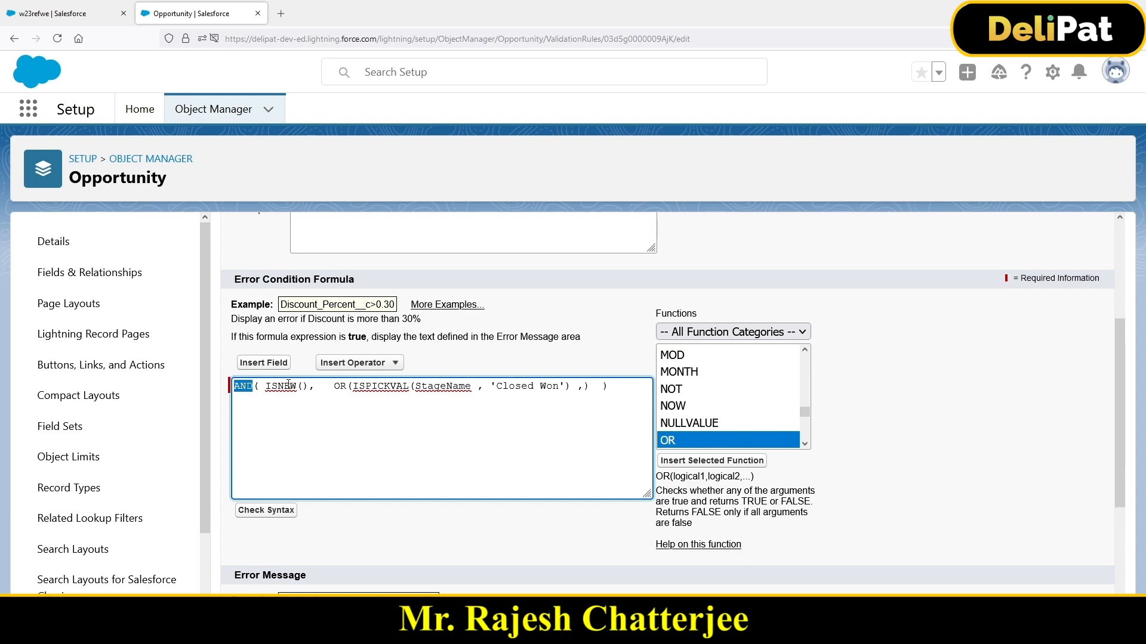
double_click(281, 386)
key("ctrl+plus")
key("ctrl+plus")
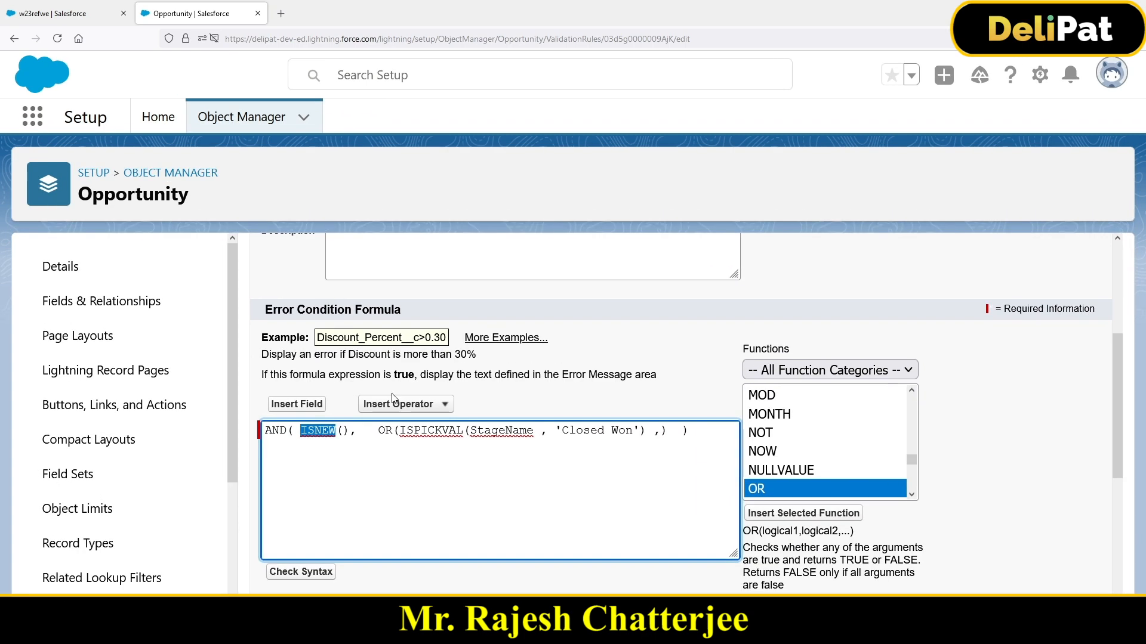
scroll(400, 403, "down", 3)
scroll(402, 405, "up", 3)
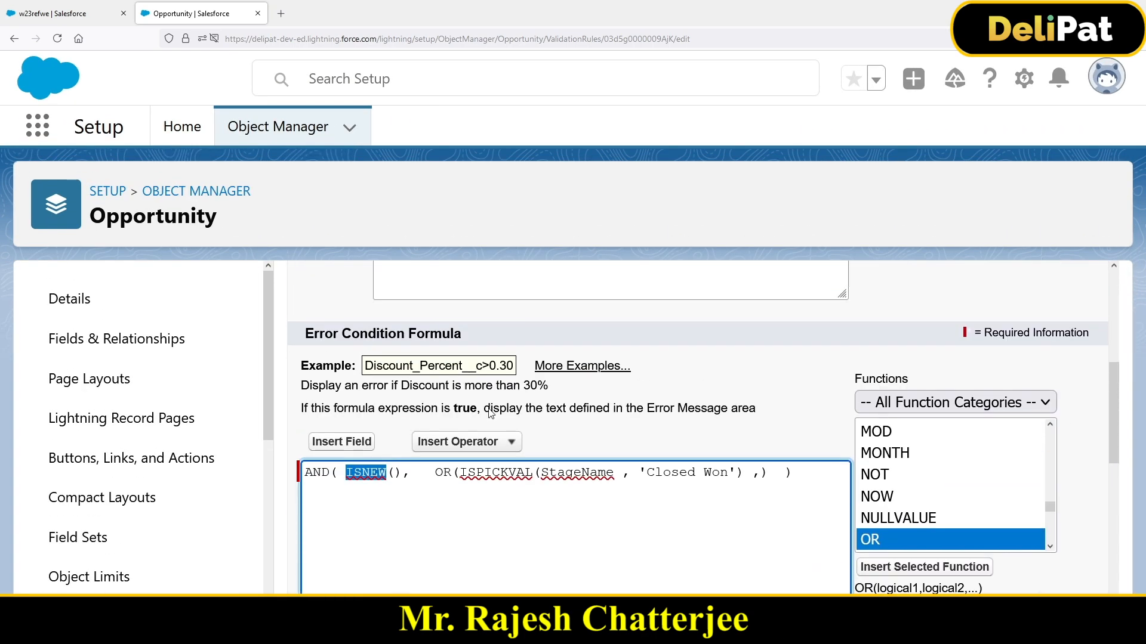
double_click(444, 473)
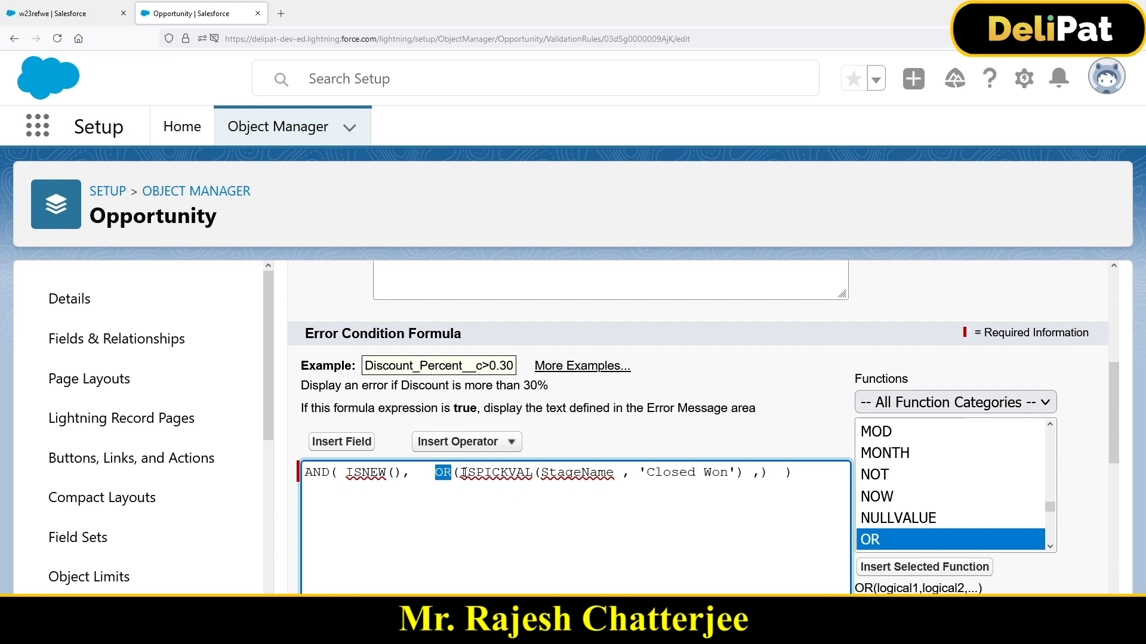
left_click_drag(465, 473, 733, 492)
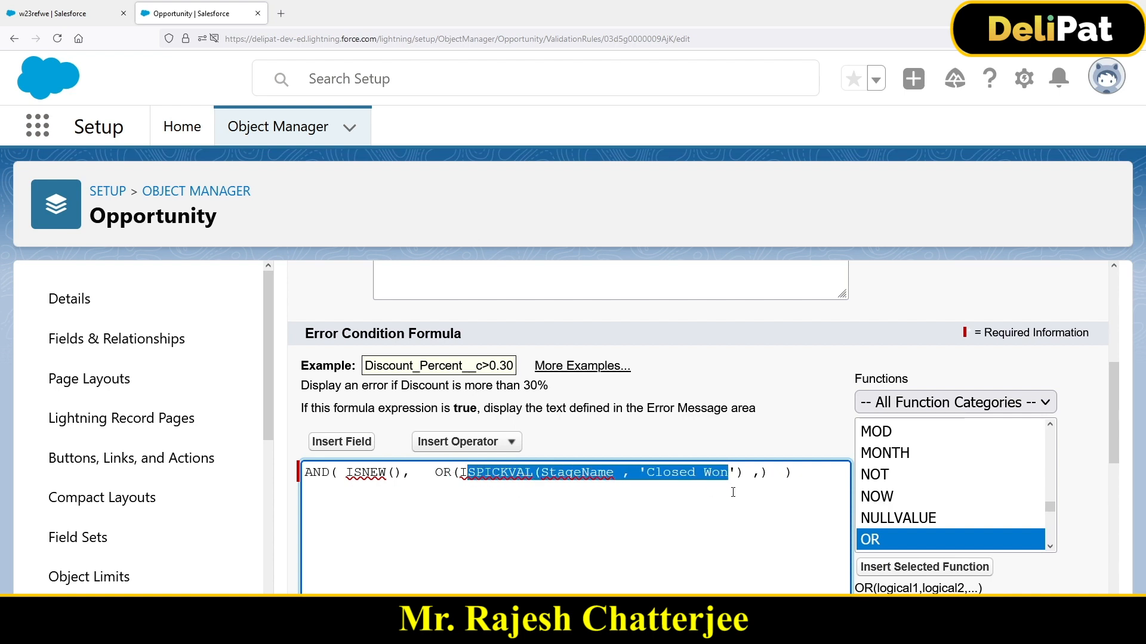
Remove the extra space between the 'Closed Won' condition and the comma that follows it.
left_click(751, 473)
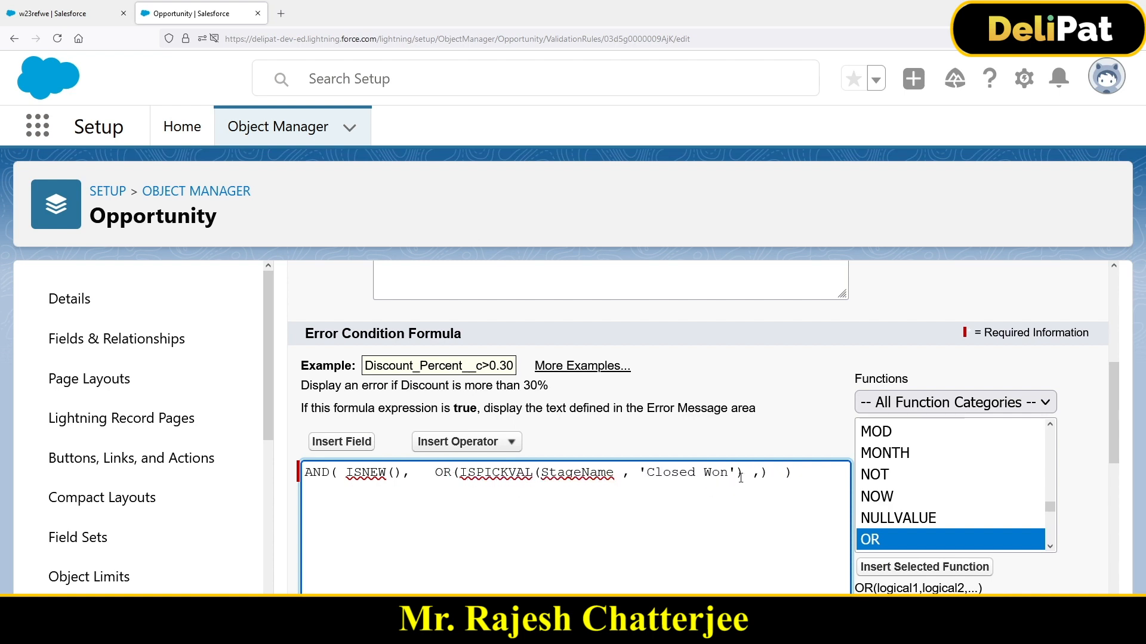
key("BackSpace")
left_click_drag(463, 475, 746, 478)
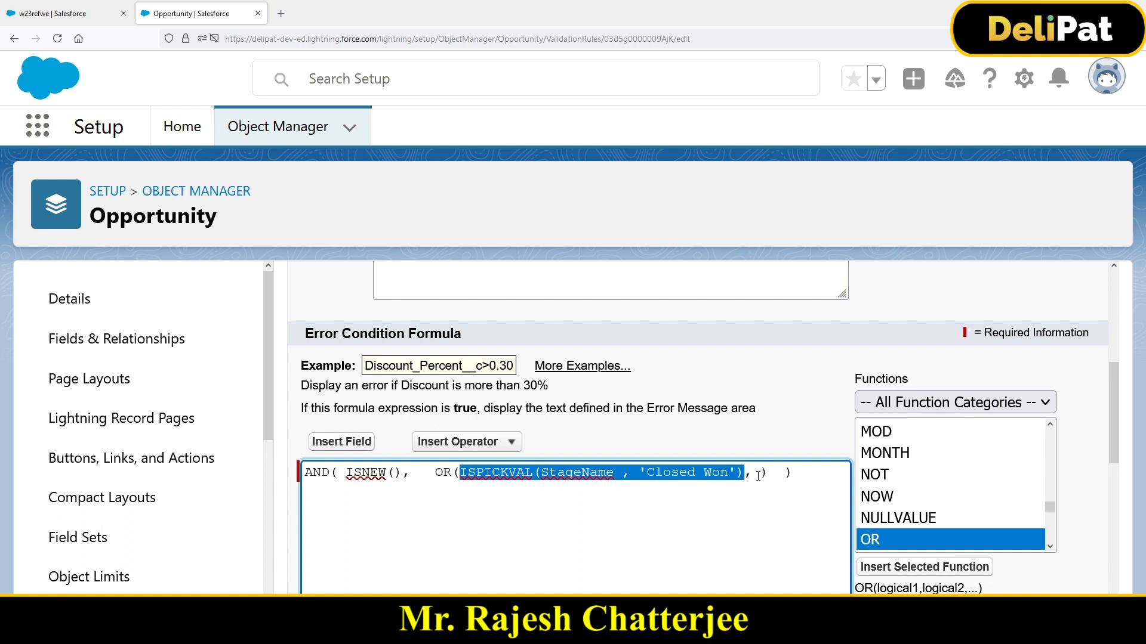
Insert a second ISPICKVAL function inside the OR function, after the comma following the 'Closed Won' condition.
left_click(758, 476)
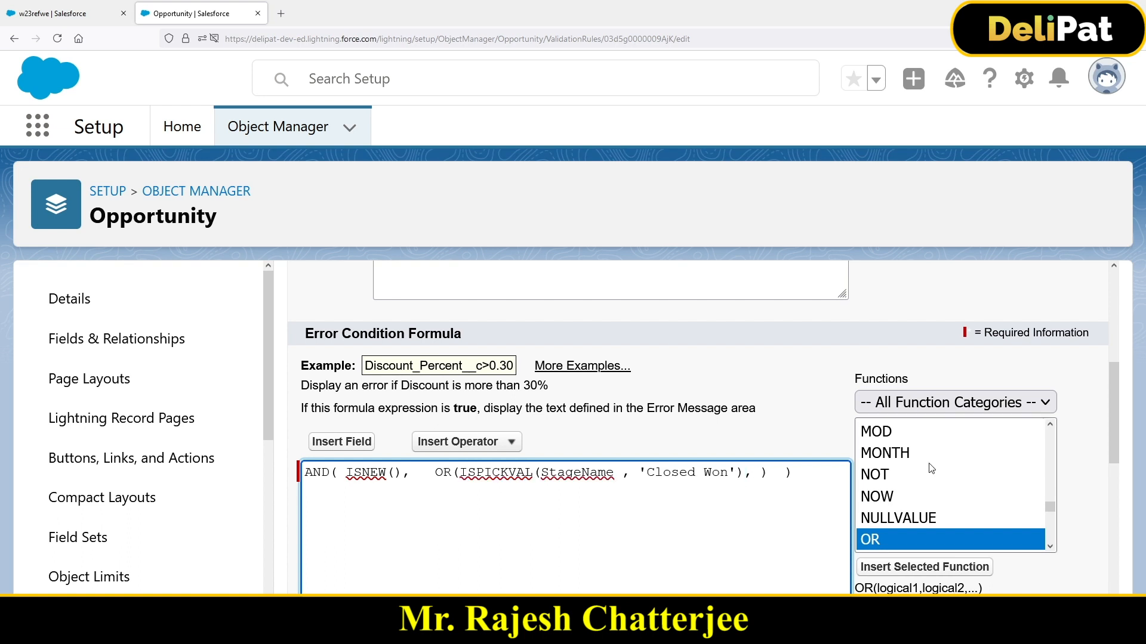
left_click(891, 477)
scroll(893, 480, "up", 5)
left_click(893, 474)
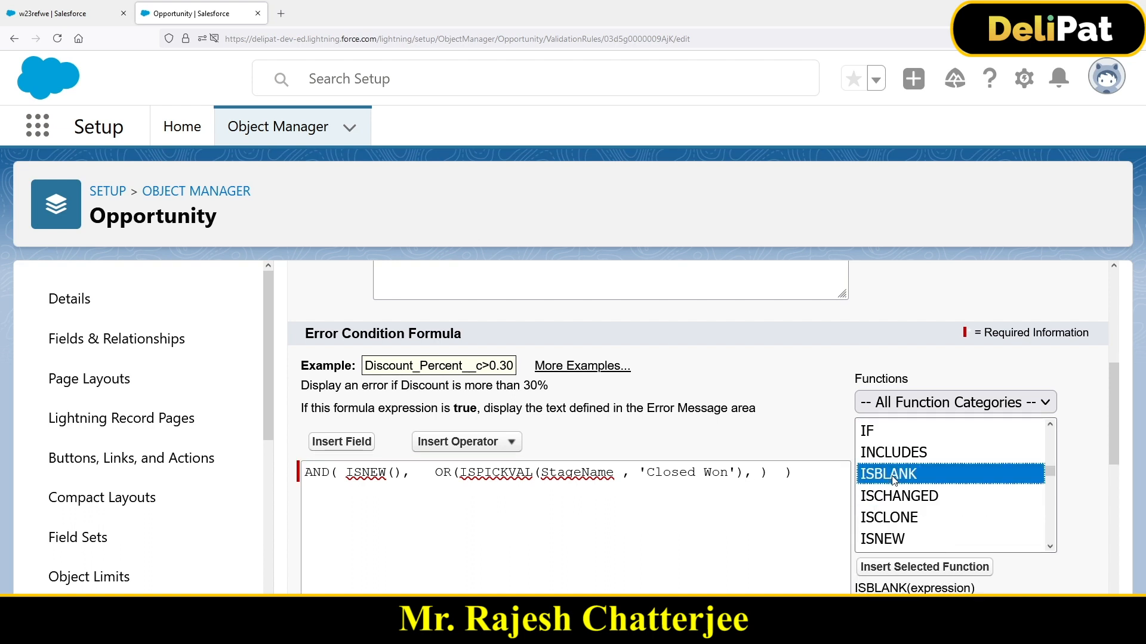
scroll(902, 546, "down", 1)
scroll(902, 546, "down", 1)
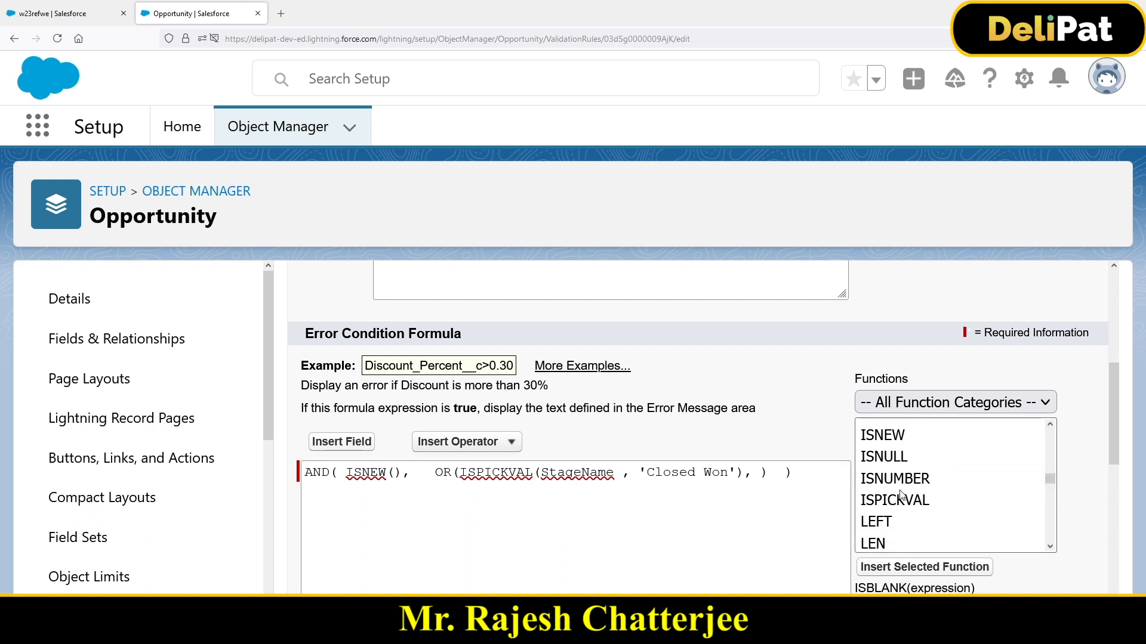
left_click(902, 499)
left_click(777, 493)
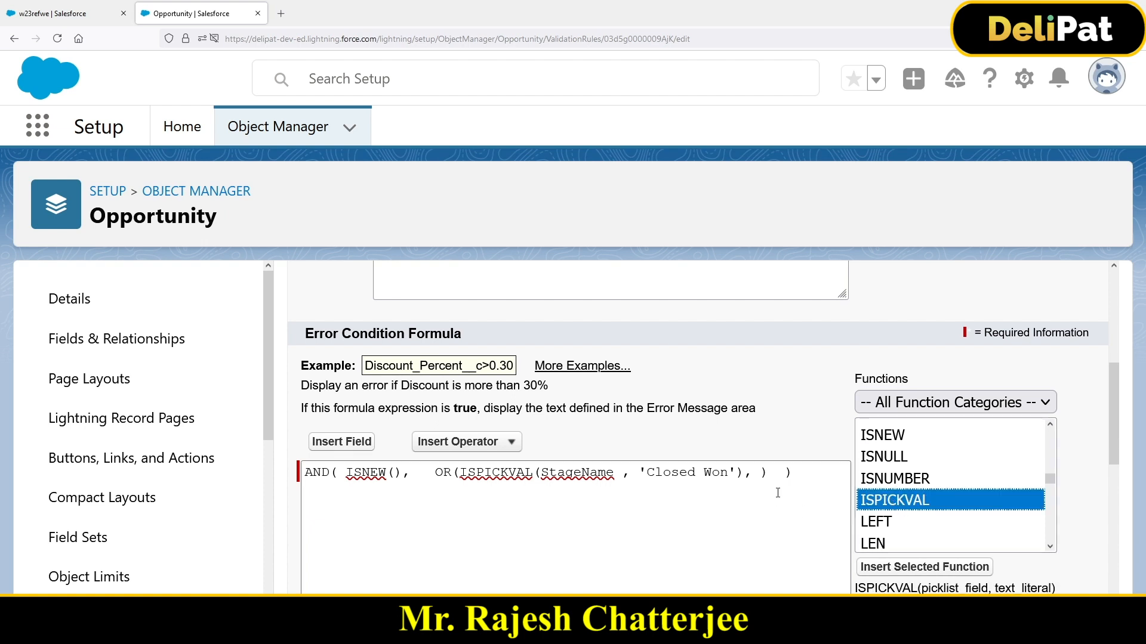
left_click(760, 476)
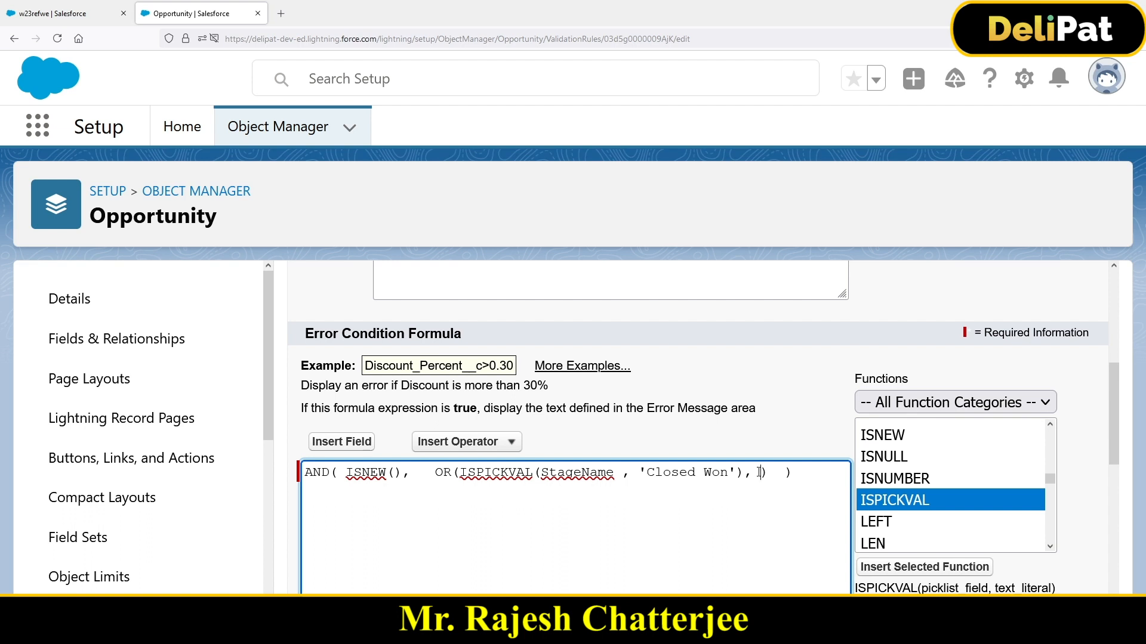
left_click(889, 504)
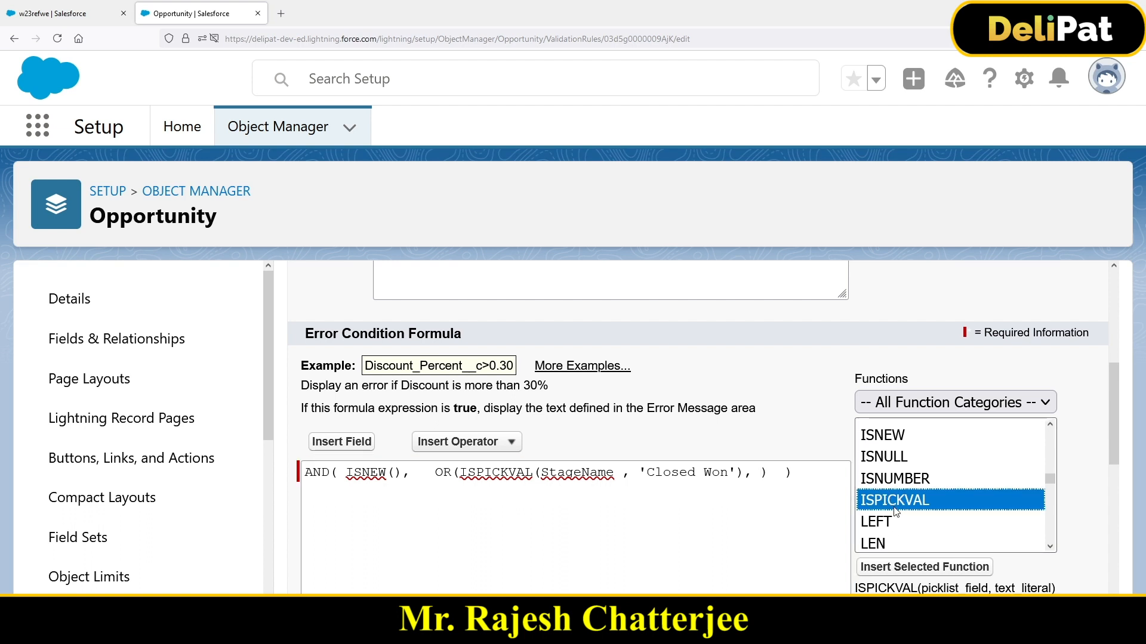
left_click(924, 568)
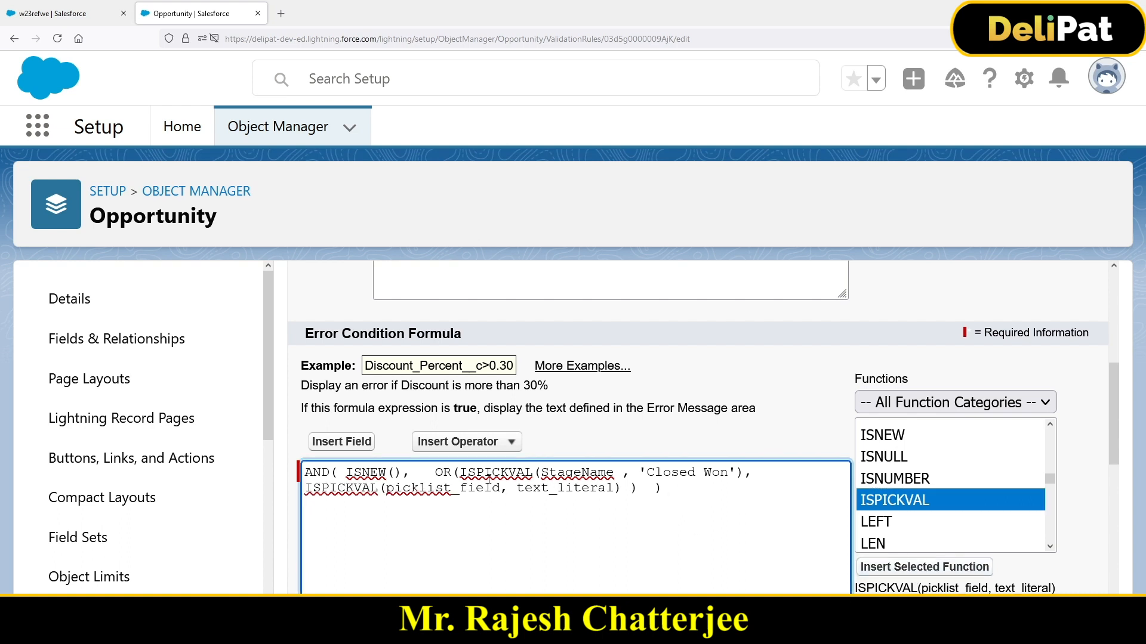
Replace the picklist_field placeholder in the second ISPICKVAL function with StageName, copied from the first condition.
scroll(406, 399, "down", 2)
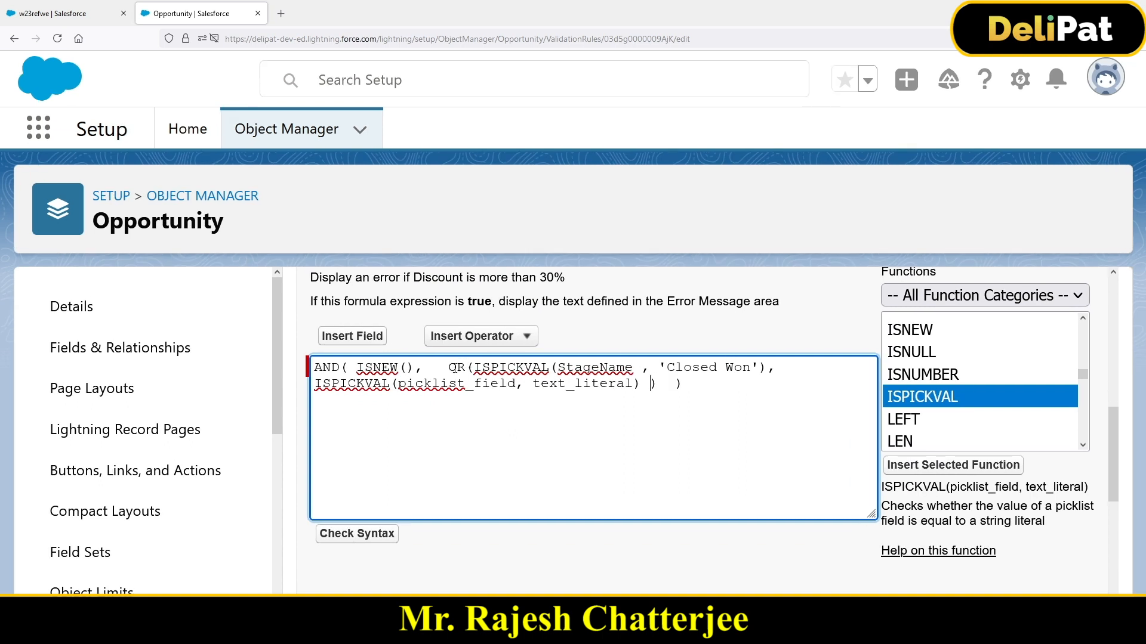
left_click_drag(448, 368, 785, 368)
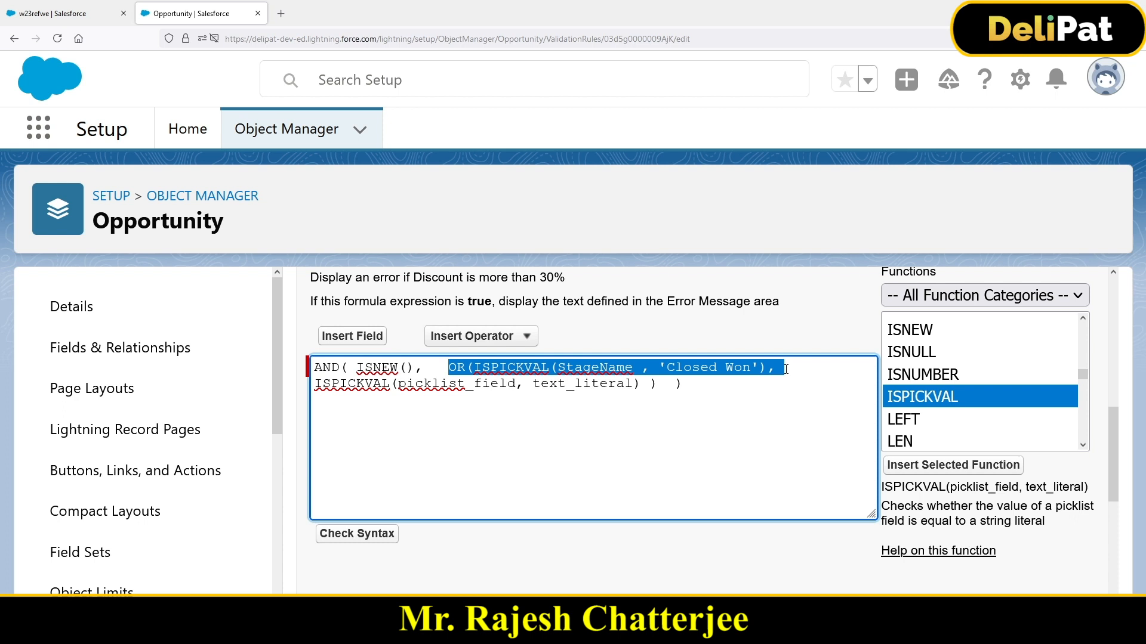
double_click(583, 368)
key("ctrl+c")
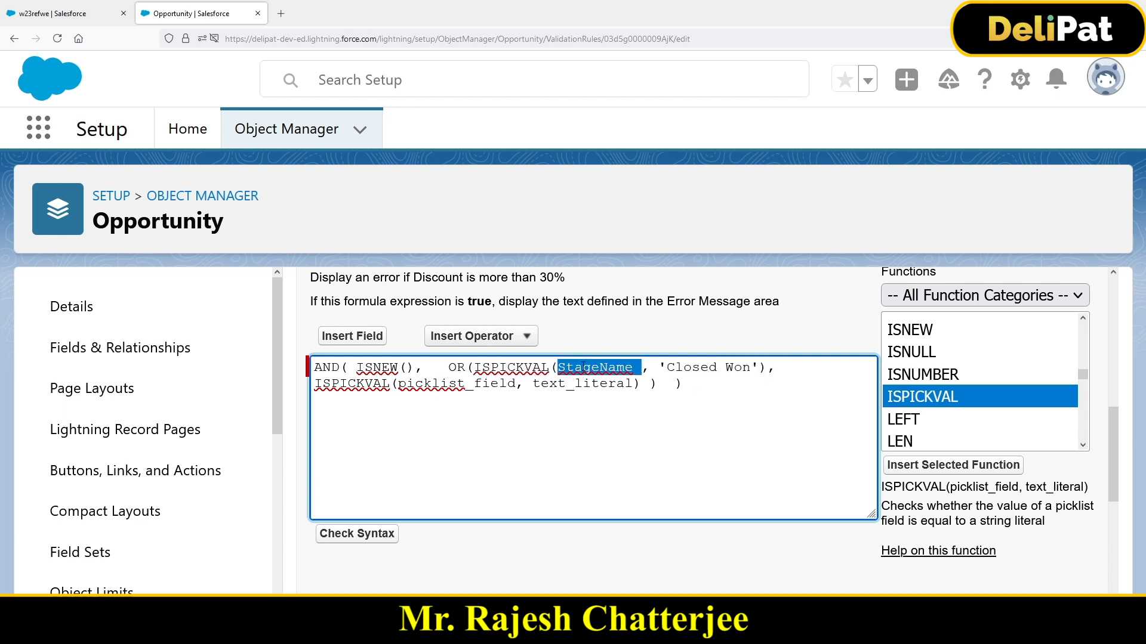
double_click(476, 384)
key("ctrl+v")
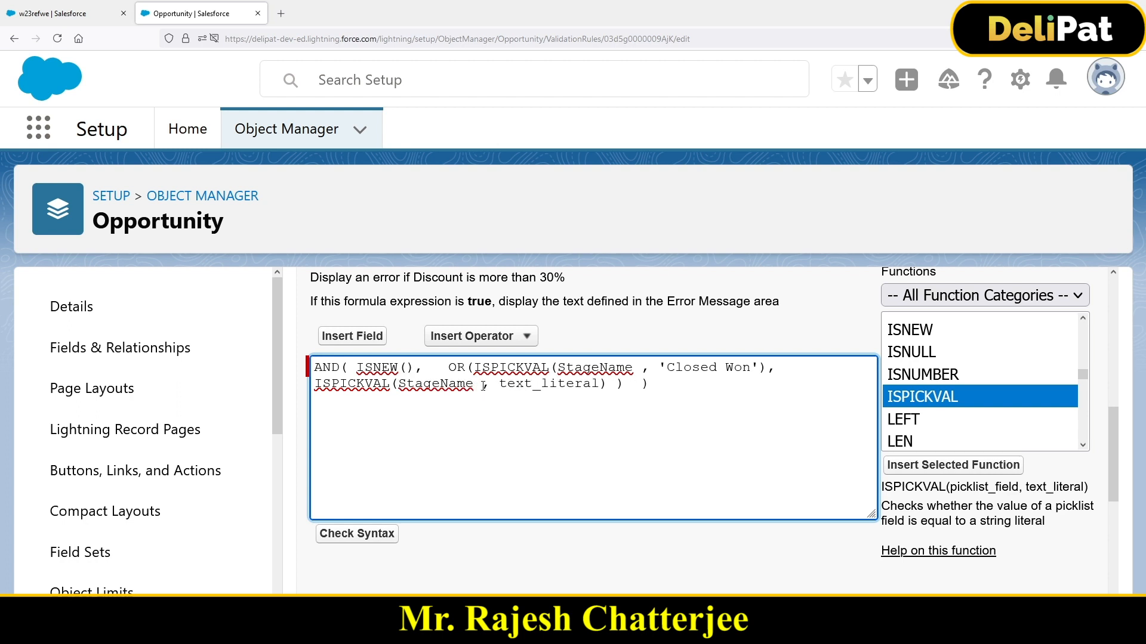
Replace the text_literal placeholder in the second ISPICKVAL function with 'Closed Lost' and check its closing parenthesis.
double_click(514, 383)
key("BackSpace")
type("'")
type("'")
type("Closed Los")
type("t")
key("BackSpace")
double_click(611, 383)
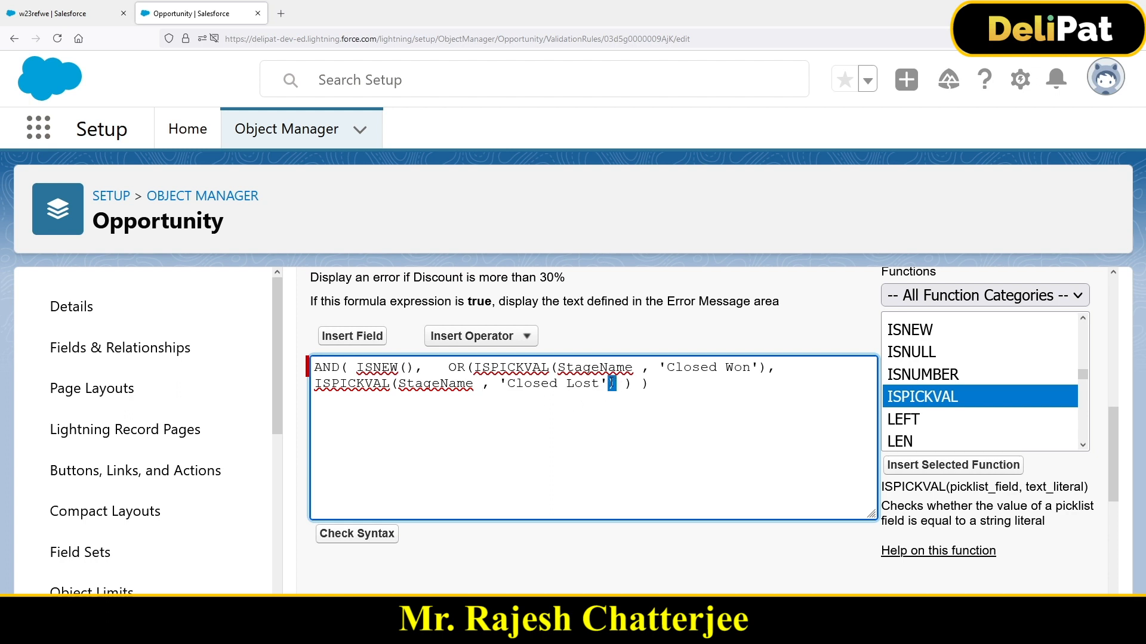
Check that the parentheses of the second ISPICKVAL, the OR and the AND functions are matched in the formula.
double_click(394, 384)
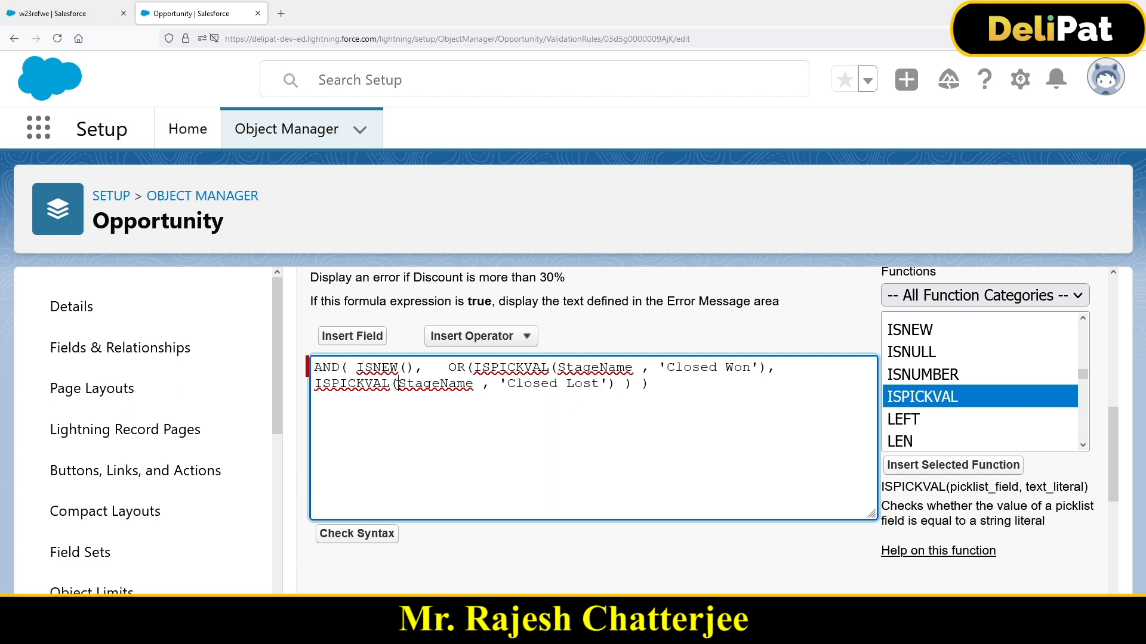
double_click(628, 383)
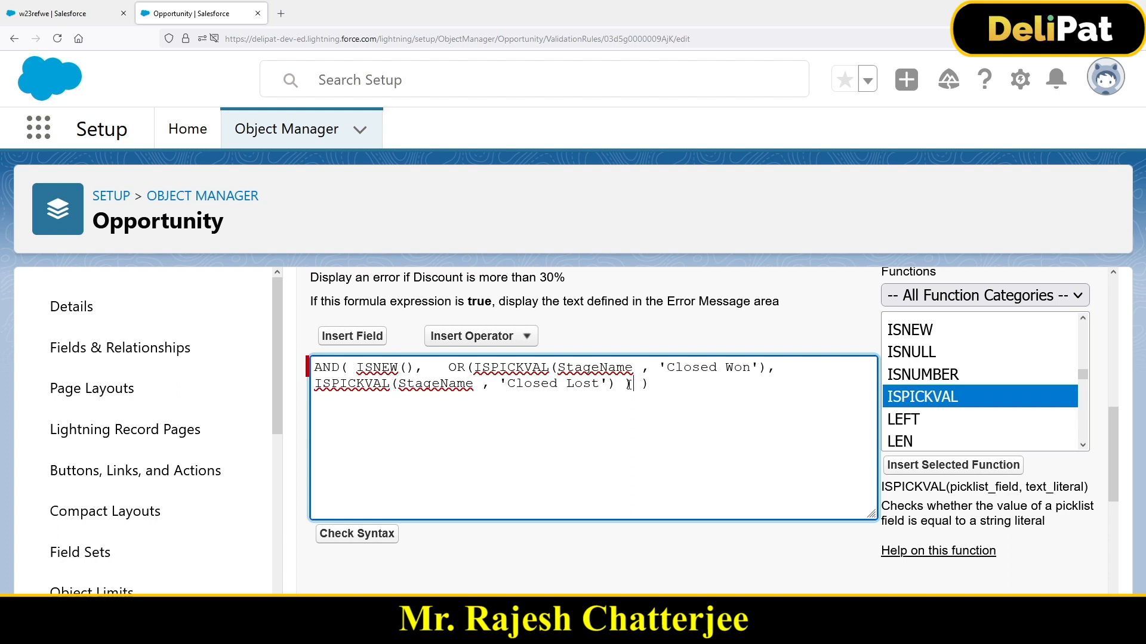
double_click(470, 368)
double_click(628, 384)
double_click(644, 384)
double_click(343, 367)
left_click(657, 387)
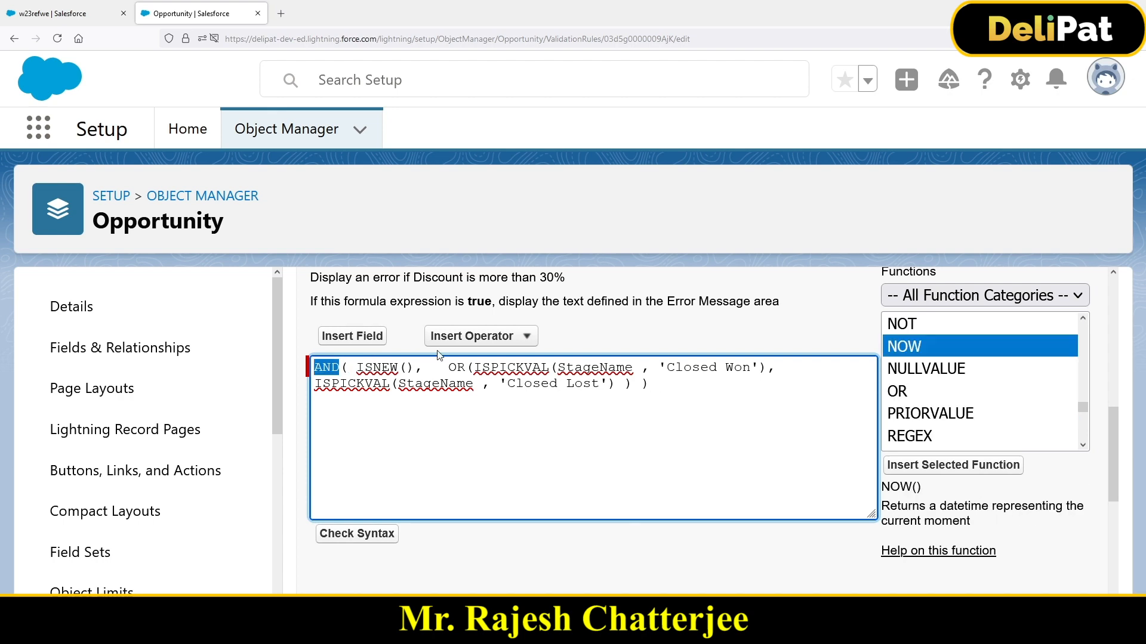
Save the Opportunity validation rule with the updated error condition formula.
key("ctrl+minus")
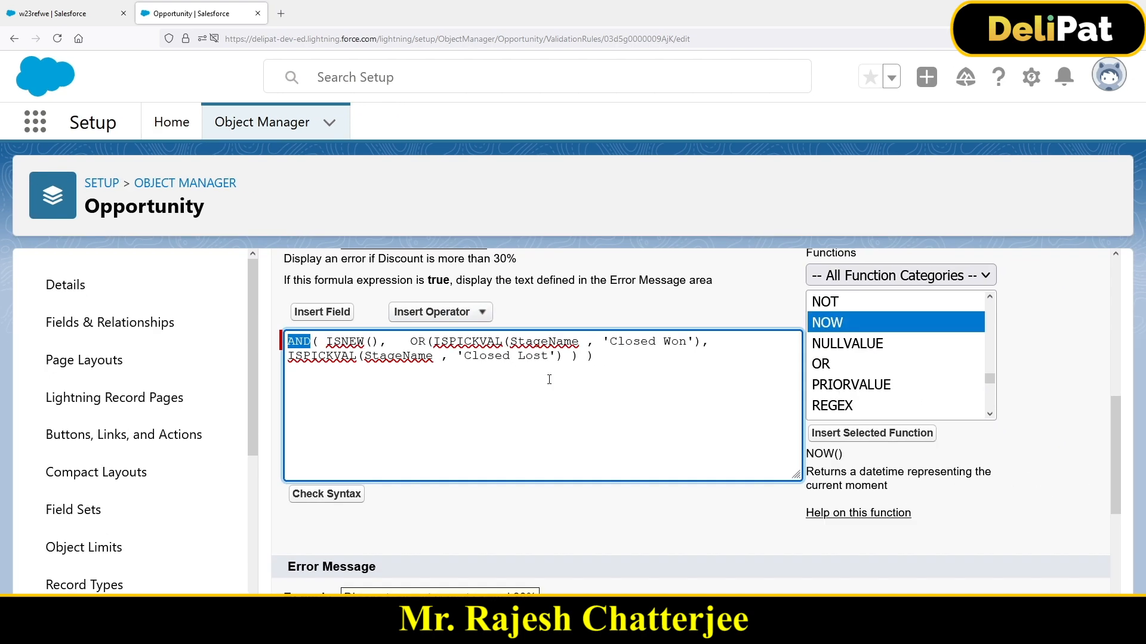
key("ctrl+minus")
key("ctrl+minus")
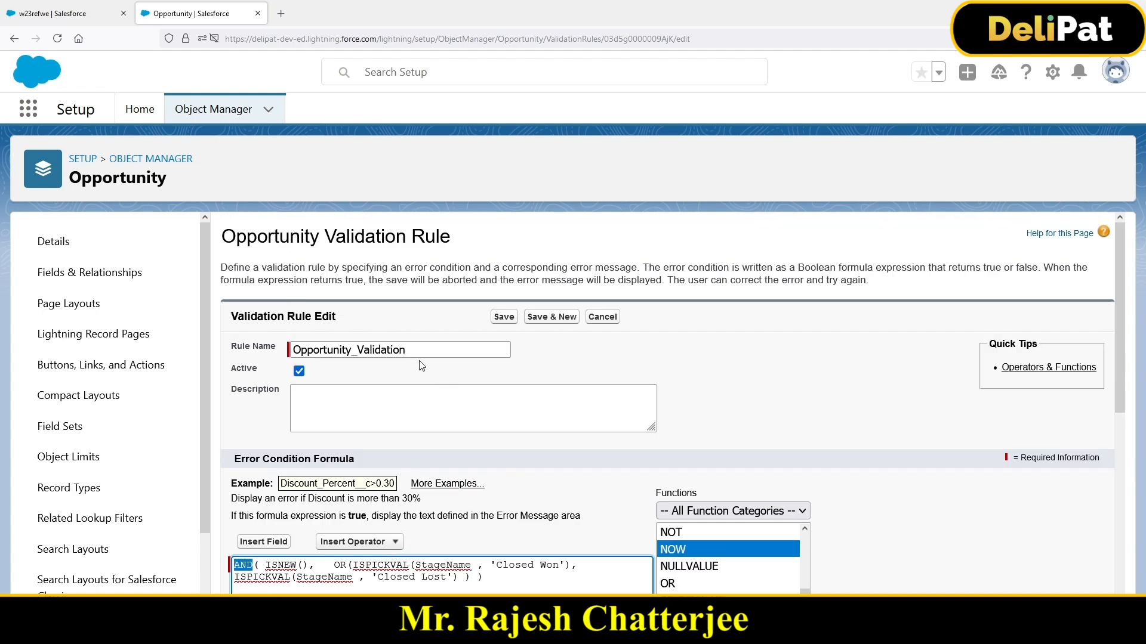
left_click(498, 320)
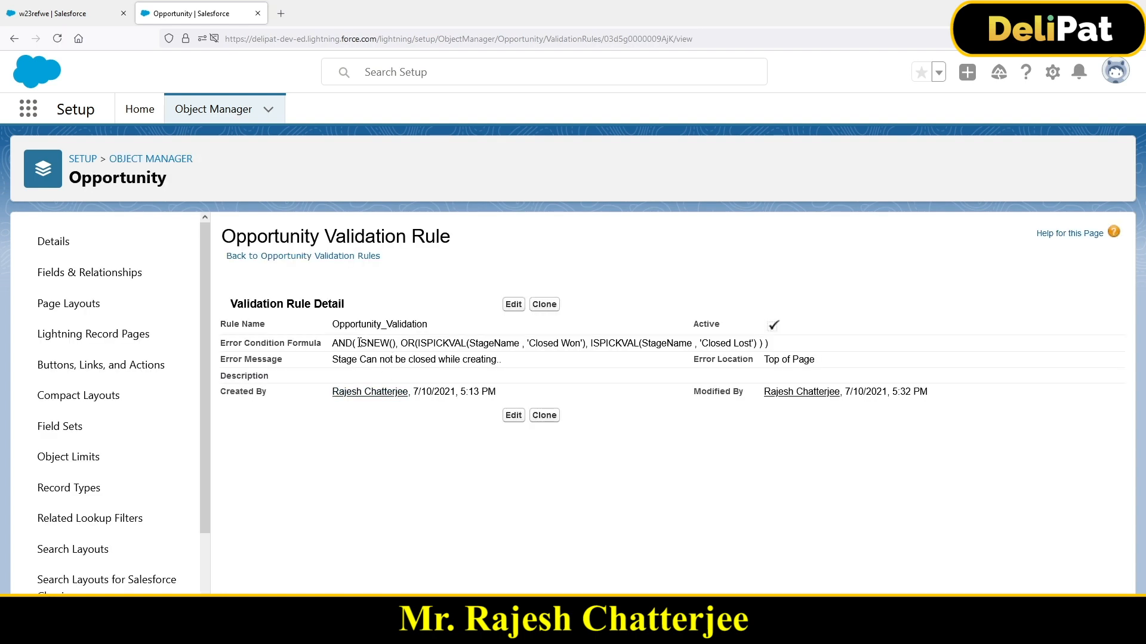
Switch to the Sales app's browser page and start a new opportunity from the Opportunities list.
left_click(102, 15)
scroll(575, 263, "up", 3)
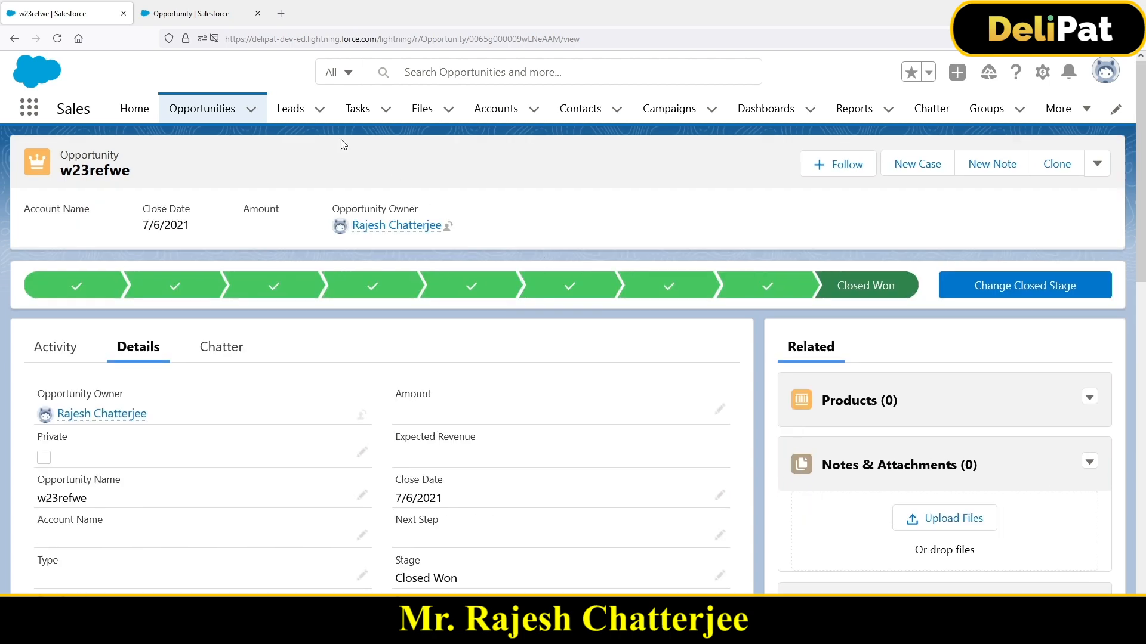
left_click(203, 109)
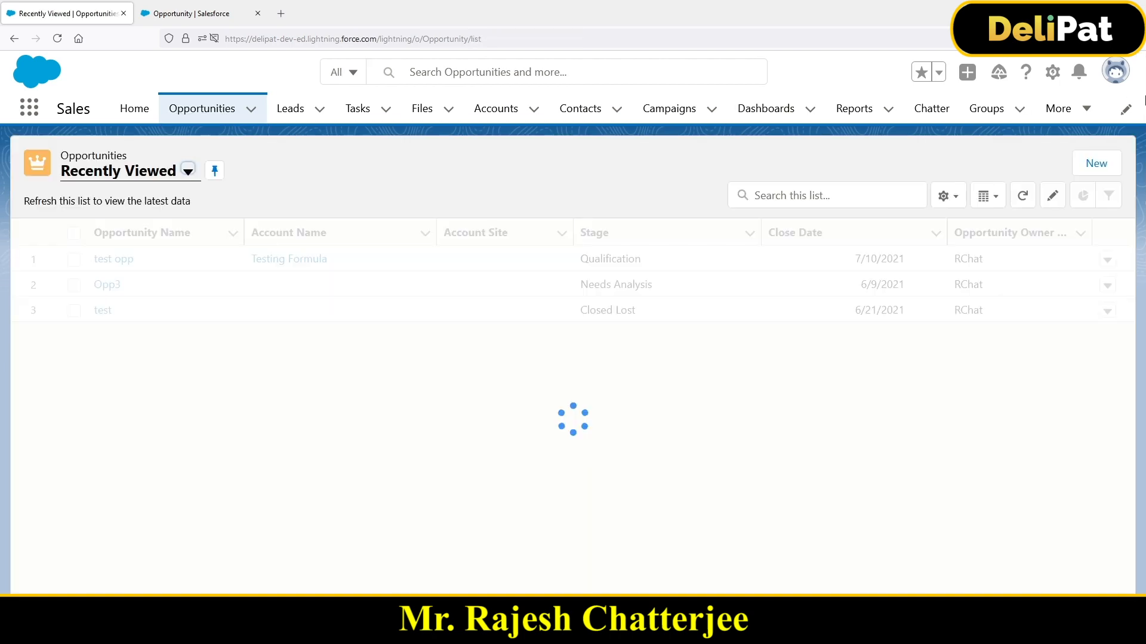
left_click(1101, 165)
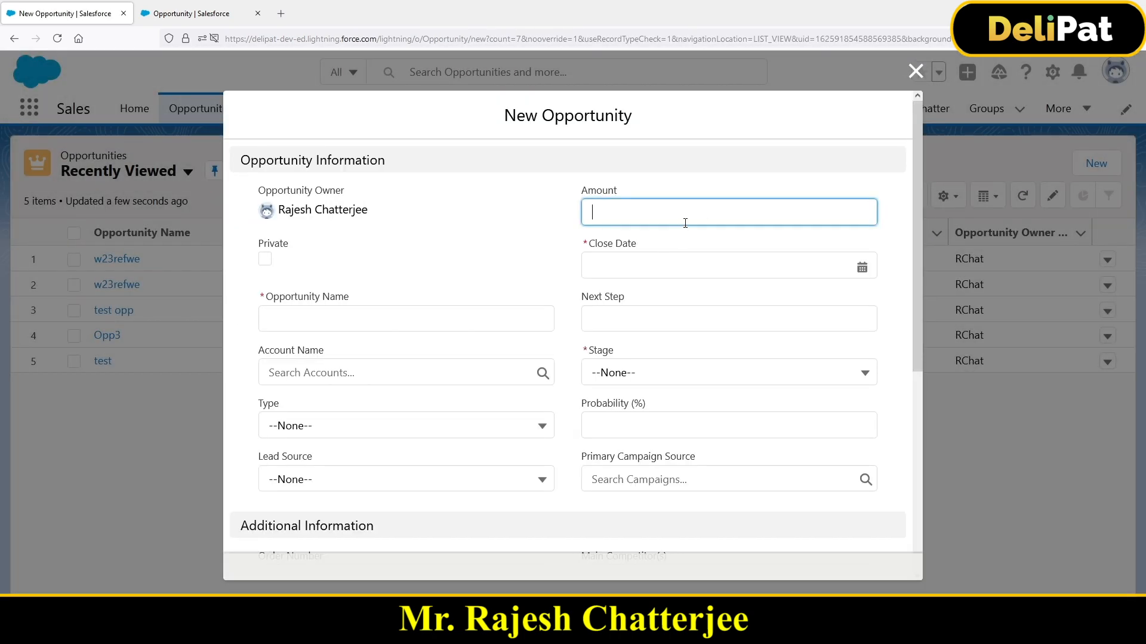
Fill in close date 7/5/2021, stage Closed Lost and opportunity name "tets", try to save, and read the error message.
left_click(663, 265)
left_click(691, 400)
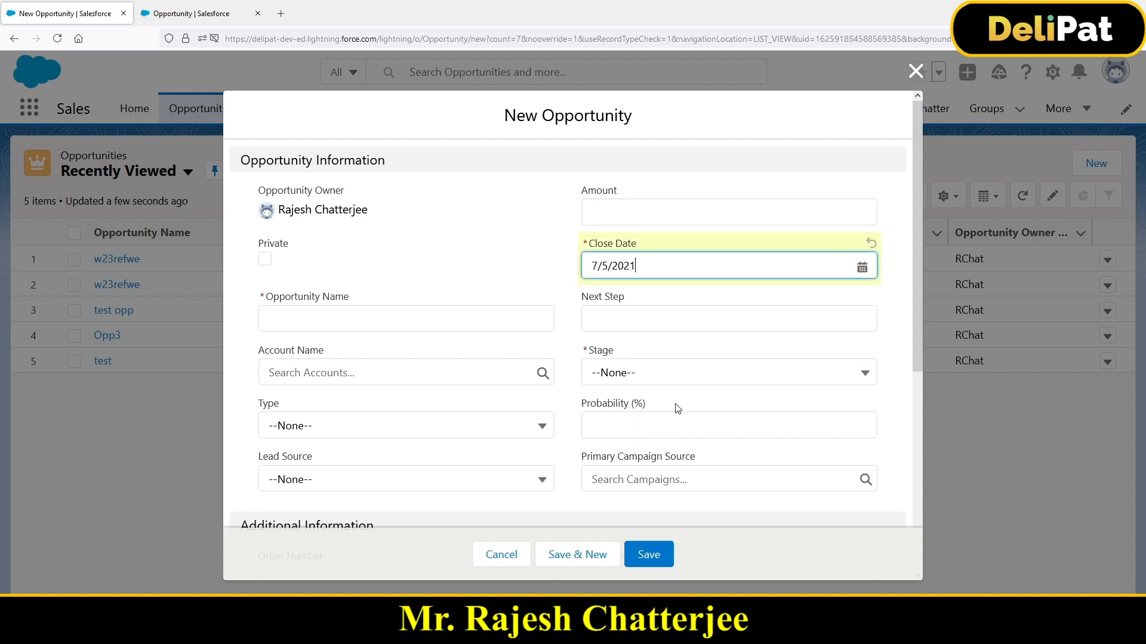
left_click(642, 376)
scroll(686, 553, "down", 3)
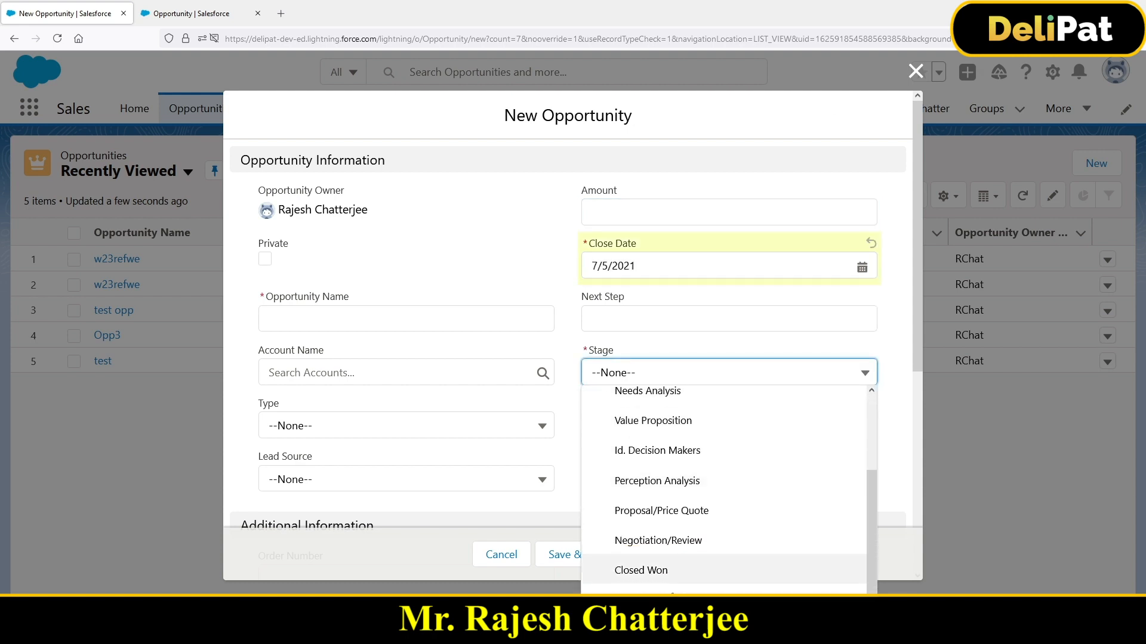
left_click(656, 591)
left_click(412, 325)
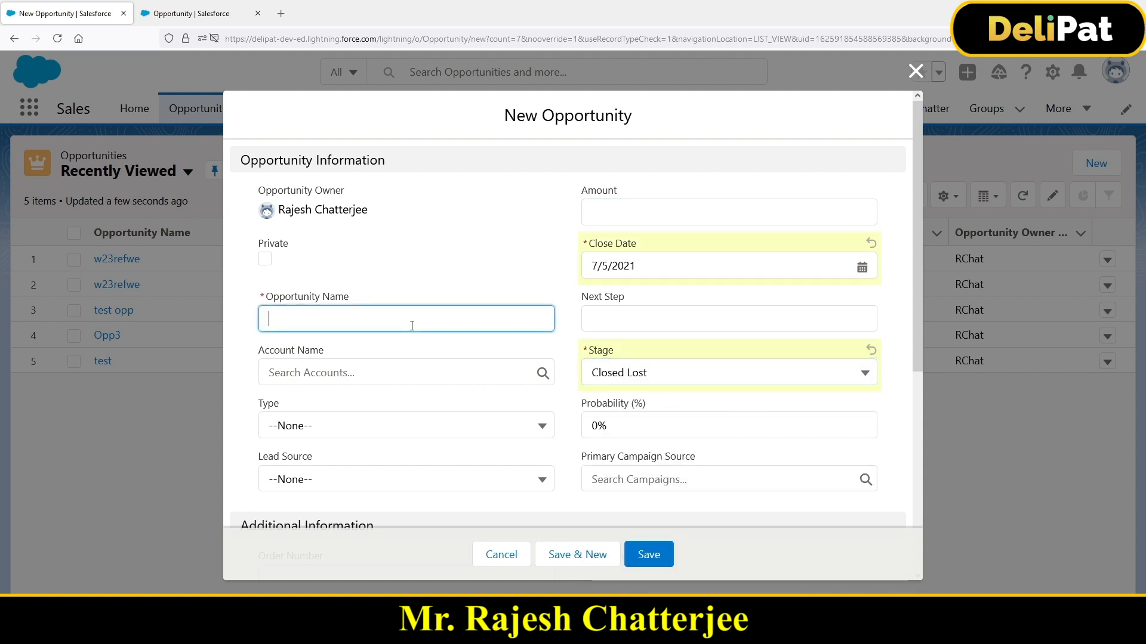
type("tets")
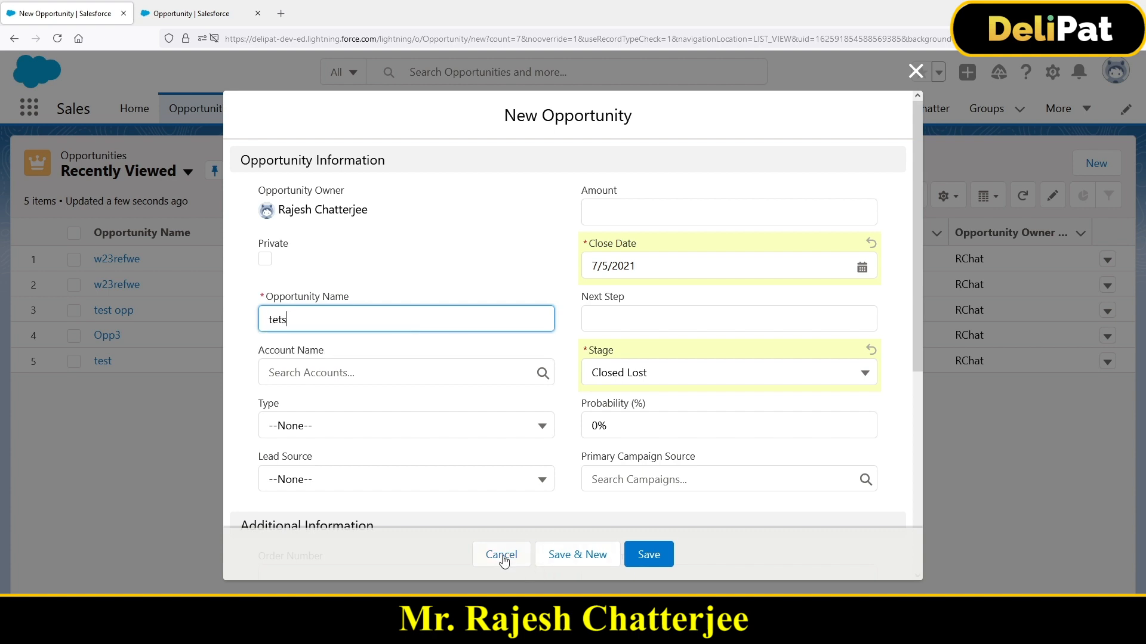
left_click(659, 556)
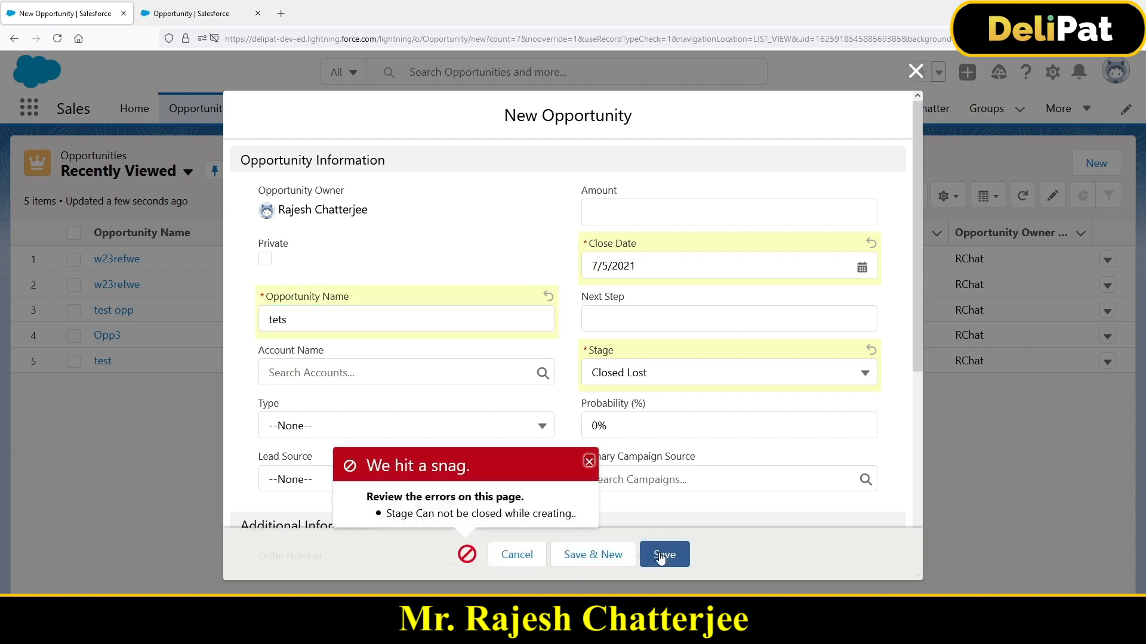
left_click_drag(391, 515, 569, 521)
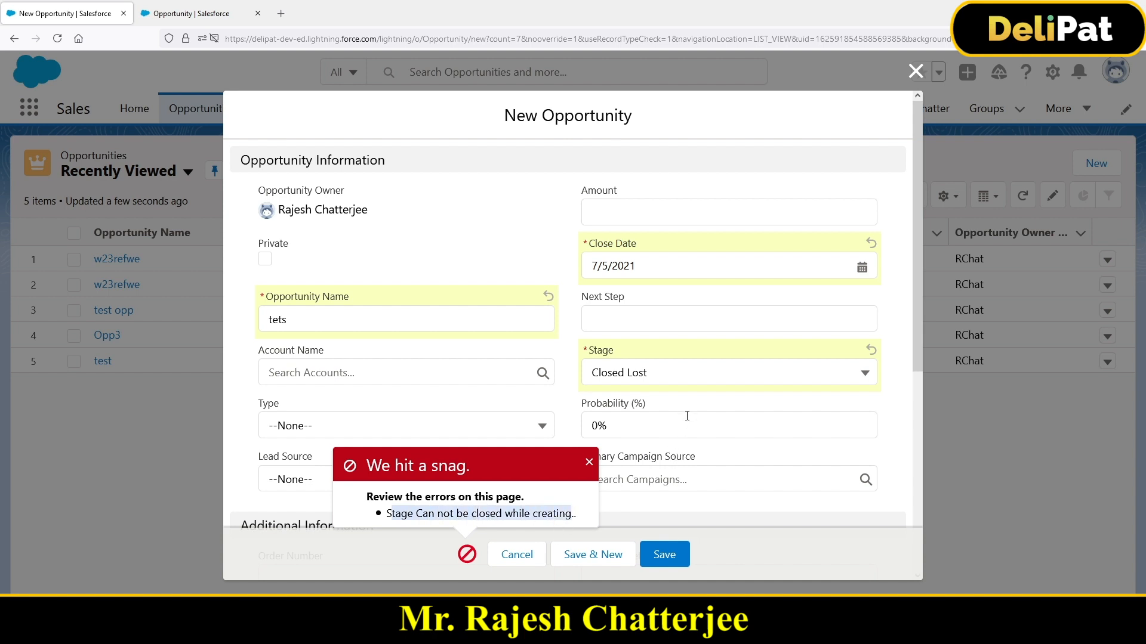
Change the new opportunity's stage to Closed Won, try to save it, and read the error message.
scroll(696, 382, "down", 4)
scroll(656, 280, "up", 1)
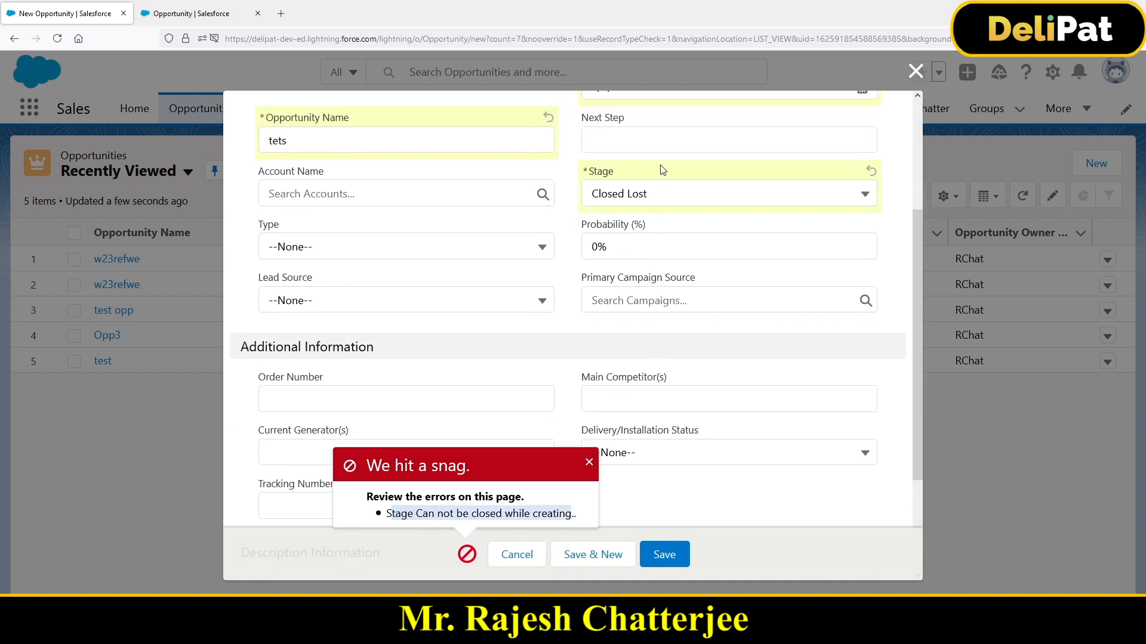
left_click(661, 194)
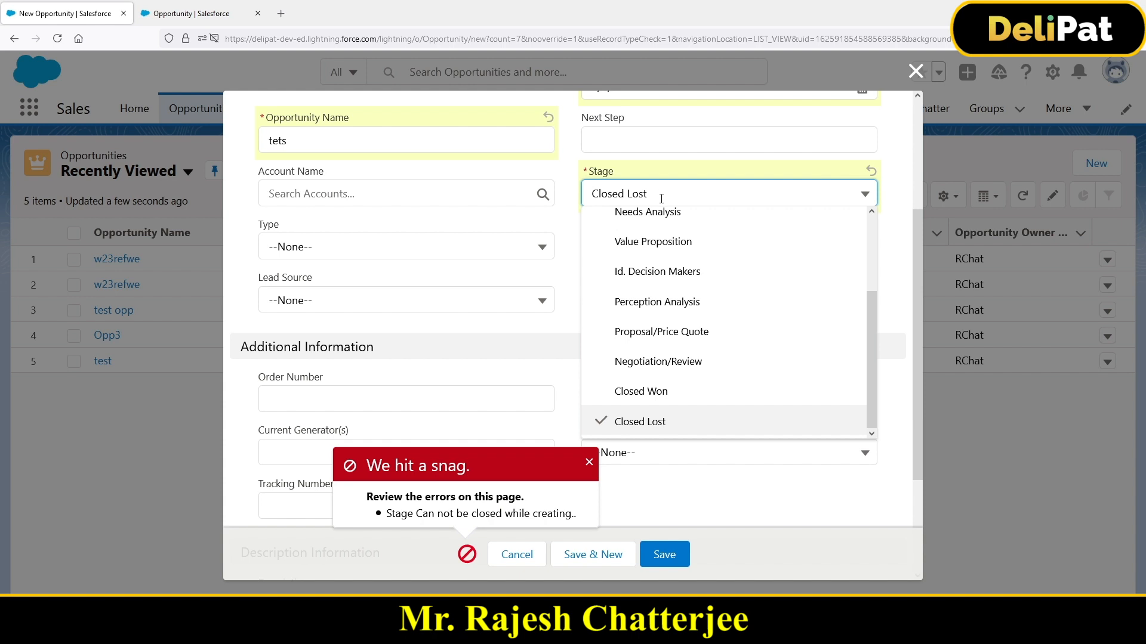
left_click(673, 392)
left_click(674, 556)
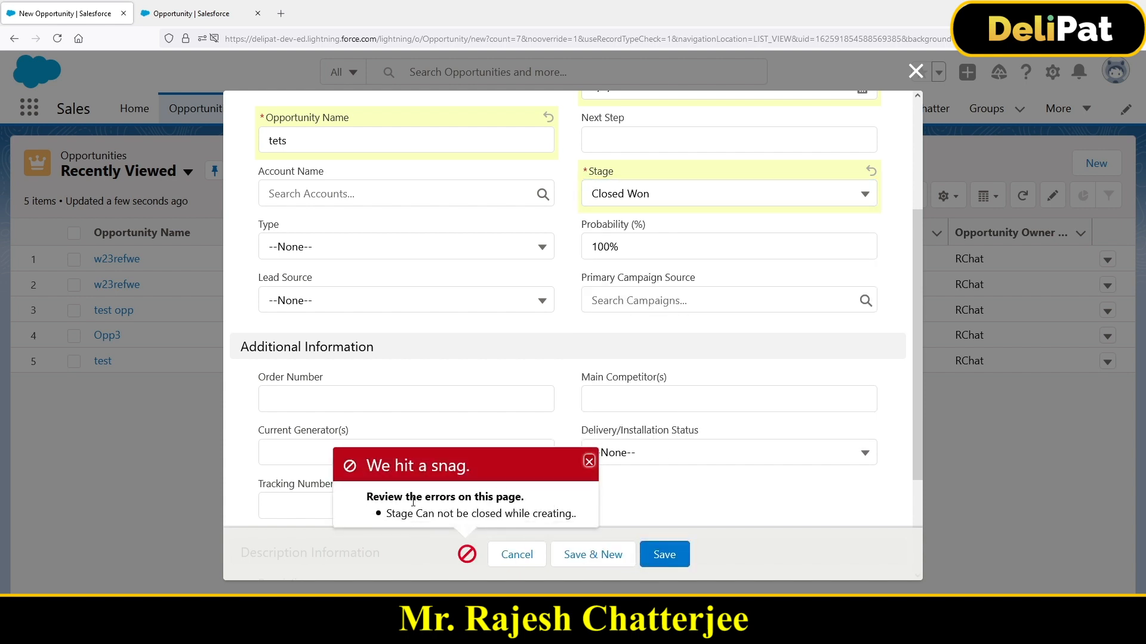
left_click_drag(409, 512, 517, 523)
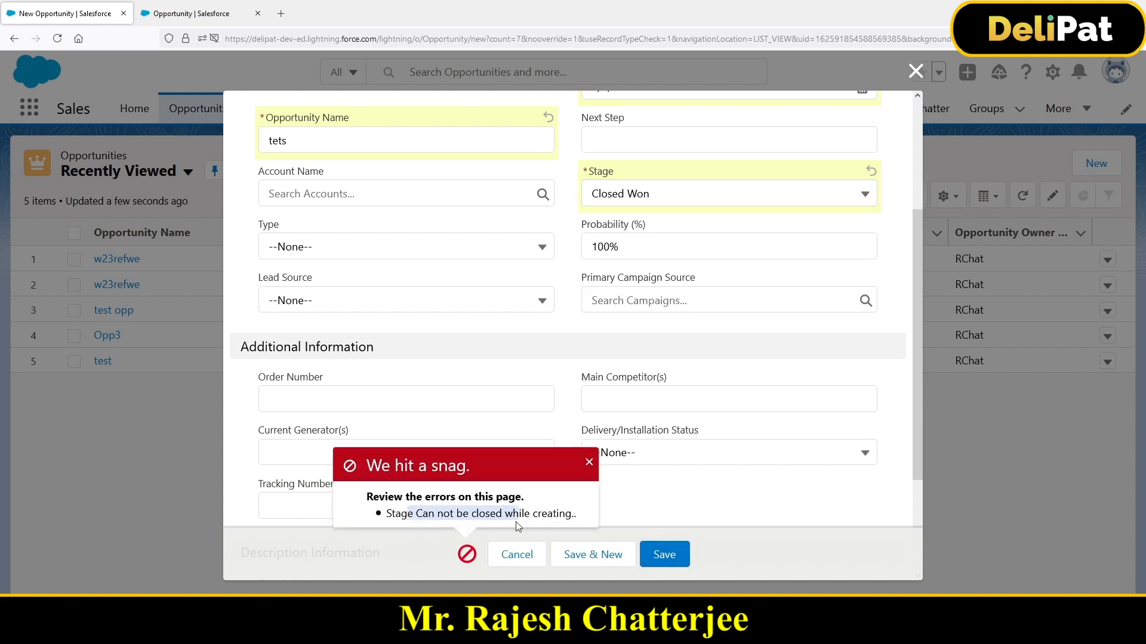
Set the new opportunity's stage to Prospecting and save it.
left_click(660, 203)
scroll(654, 255, "up", 2)
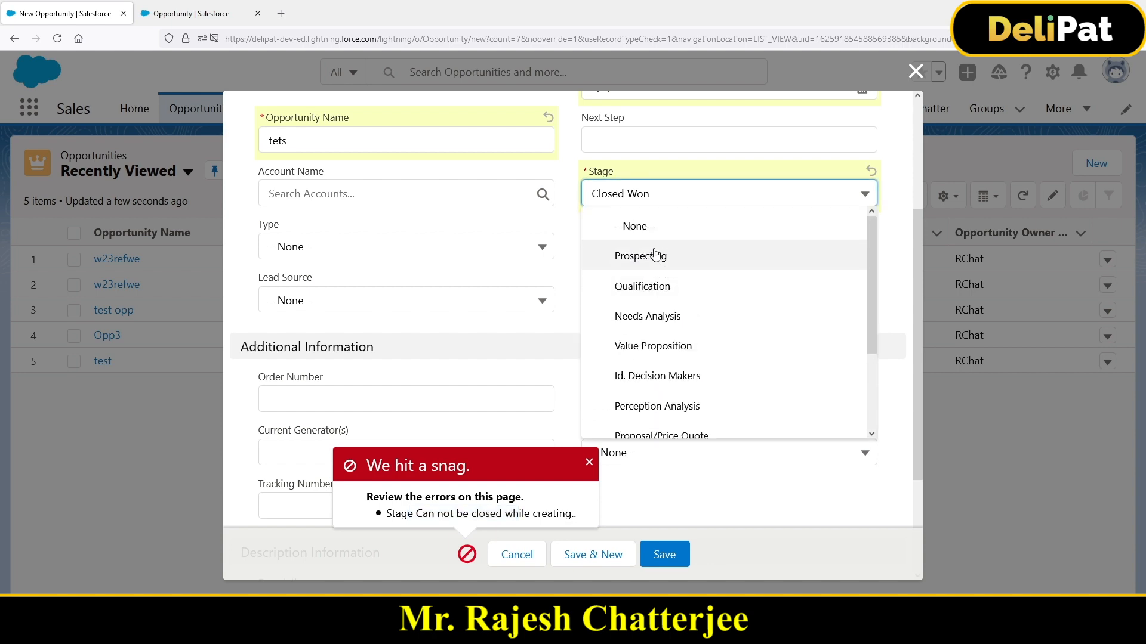
left_click(655, 255)
left_click(664, 550)
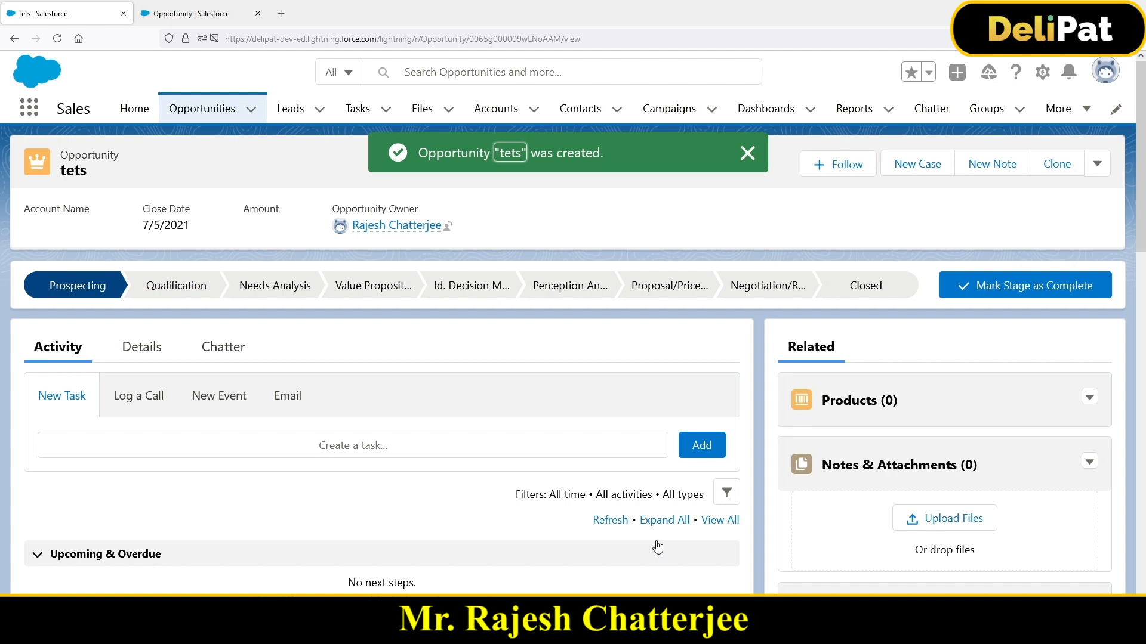
Return to the Opportunity_Validation rule in Setup and open it for editing.
key("ctrl+Tab")
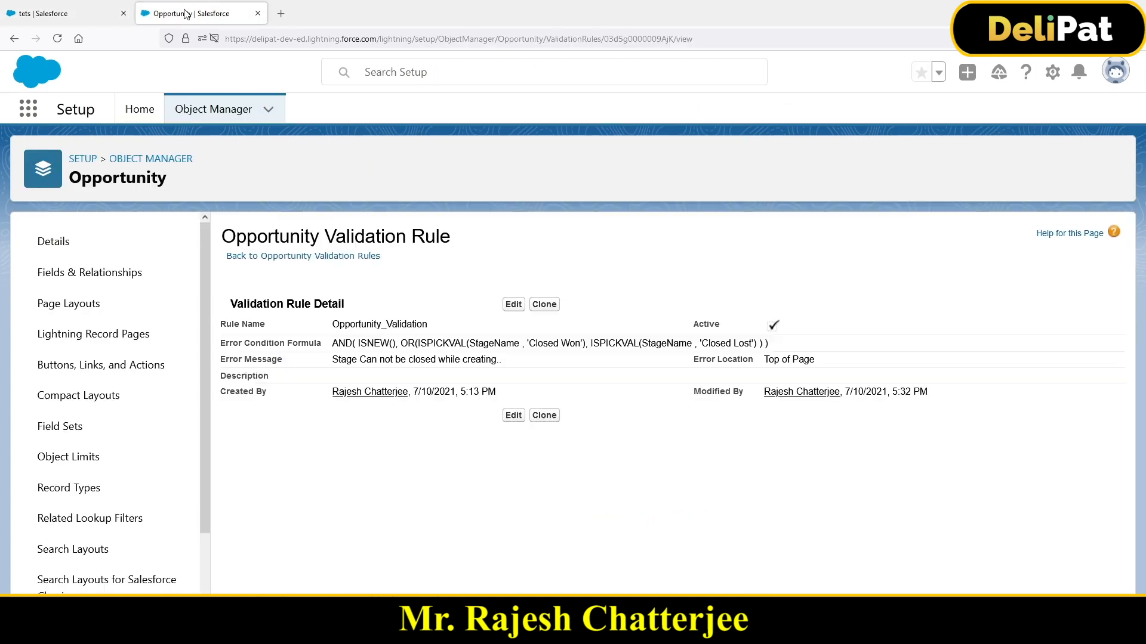
left_click(514, 306)
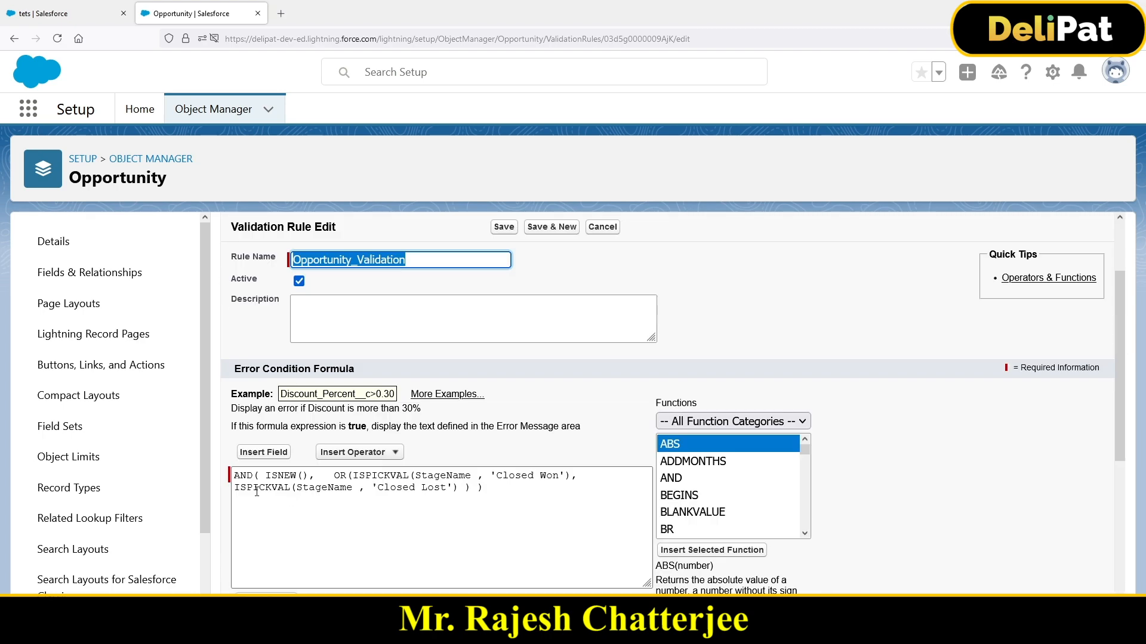
left_click_drag(234, 477, 310, 478)
left_click(273, 481)
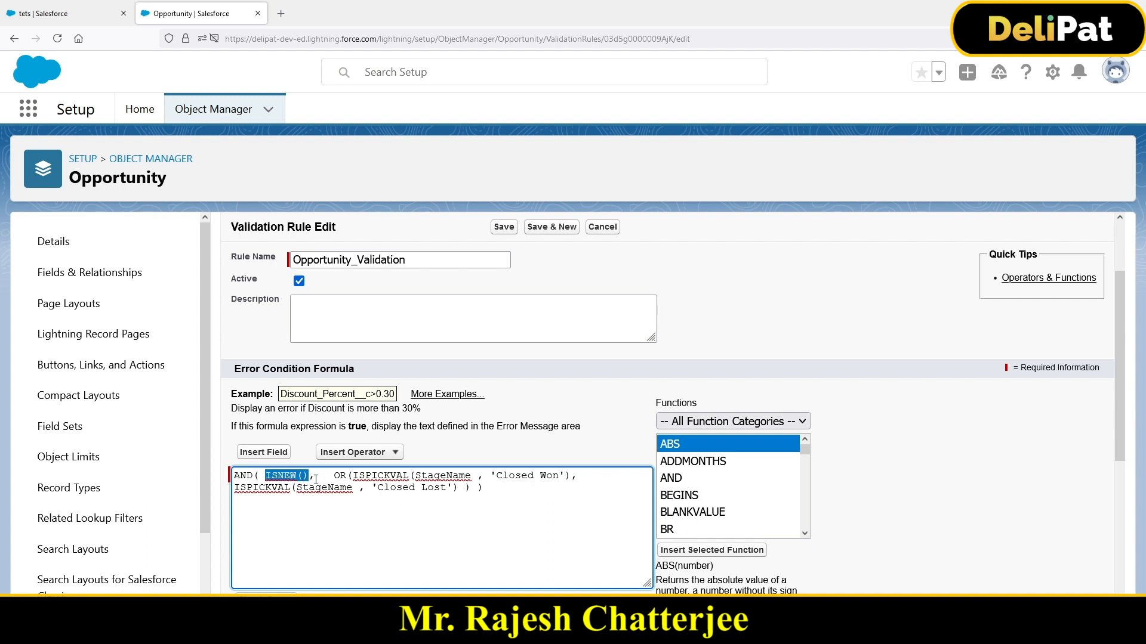
Turn off spell checking in the error condition formula field.
right_click(322, 489)
left_click(333, 502)
right_click(329, 490)
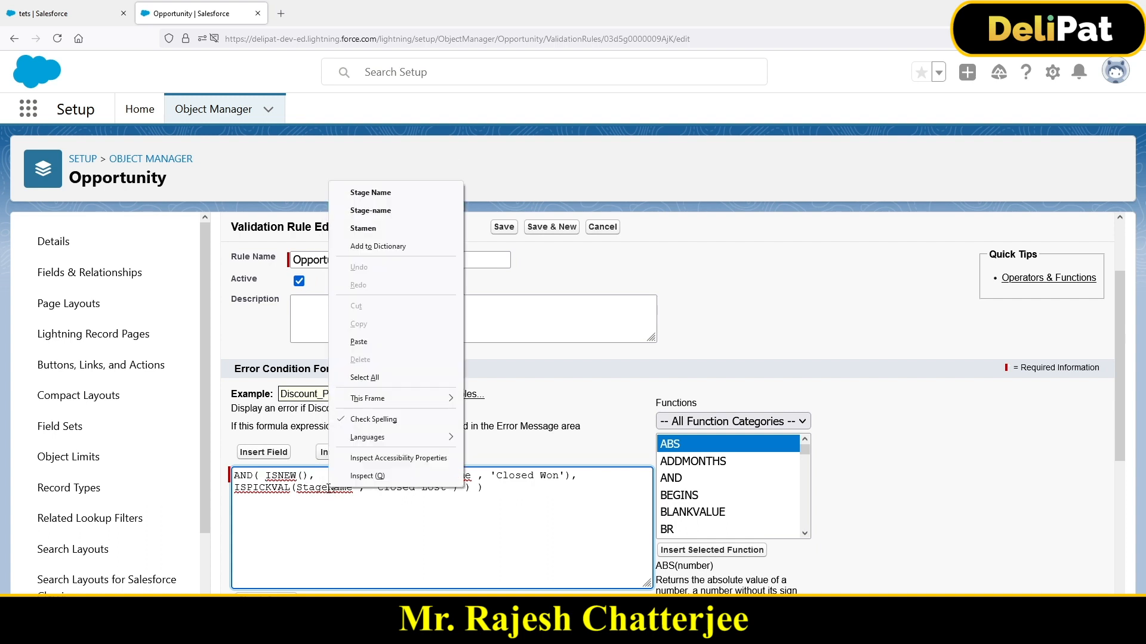
left_click(385, 425)
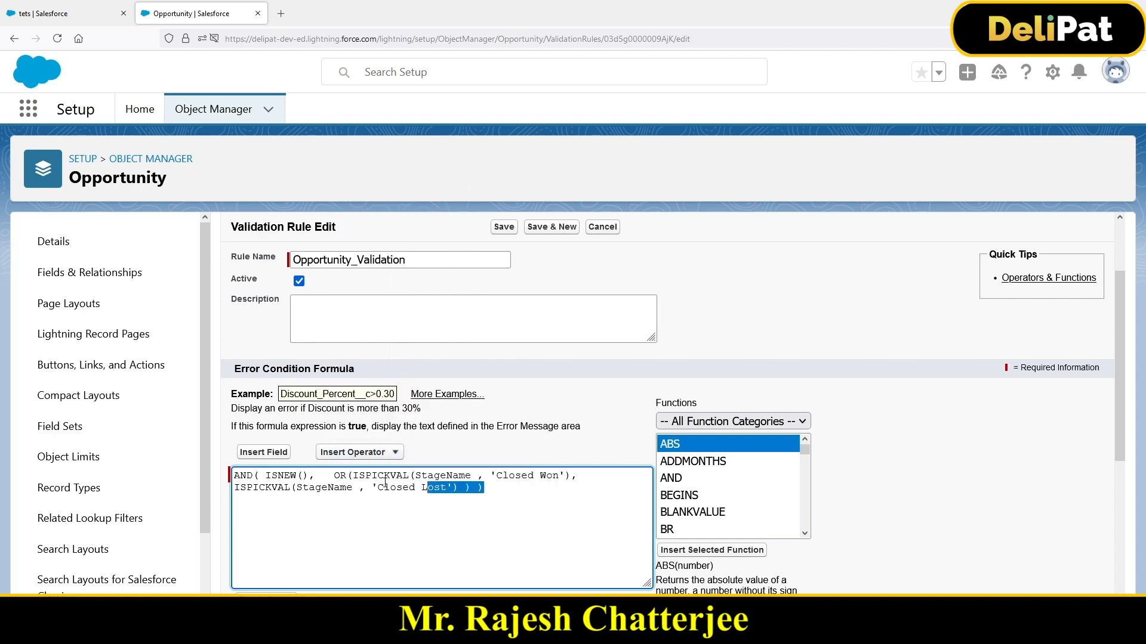
triple_click(476, 491)
left_click(382, 511)
Review the formula's AND function, its ISNEW condition and the two ISPICKVAL stage conditions inside OR.
key("ctrl+plus")
key("ctrl+plus")
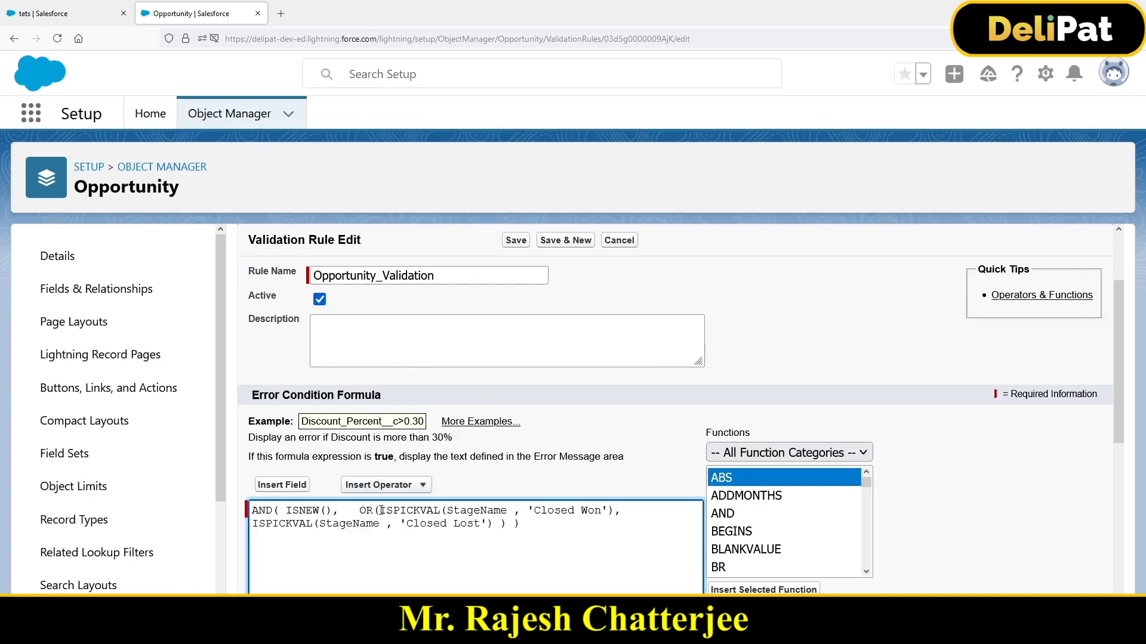
scroll(466, 489, "down", 5)
scroll(386, 440, "up", 2)
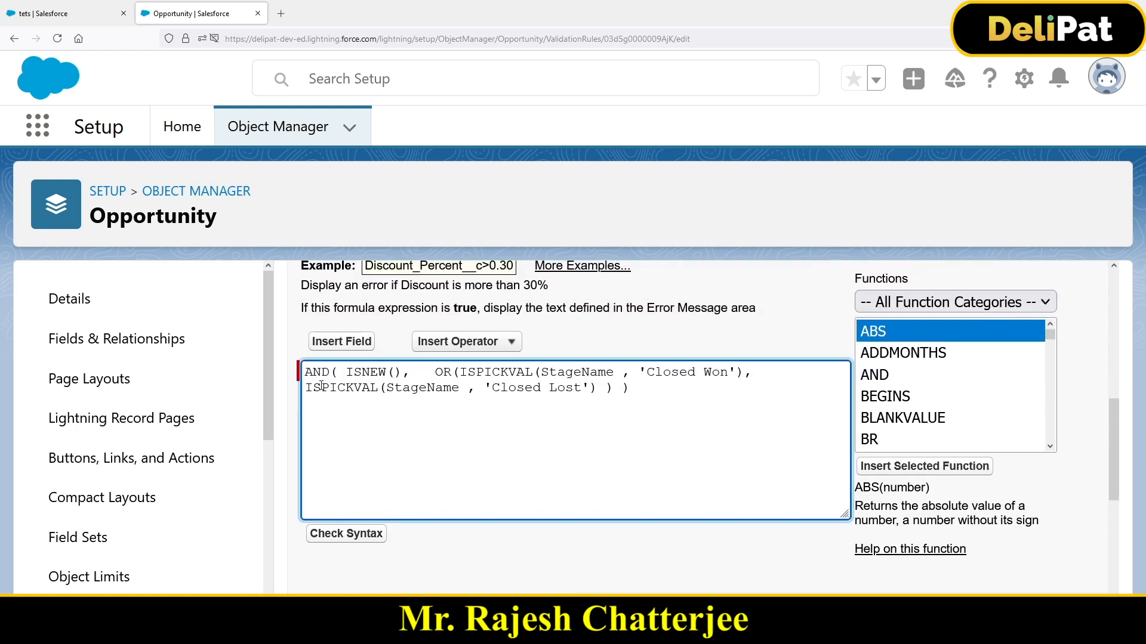
left_click_drag(336, 373, 306, 373)
left_click_drag(402, 372, 347, 377)
left_click_drag(434, 373, 764, 368)
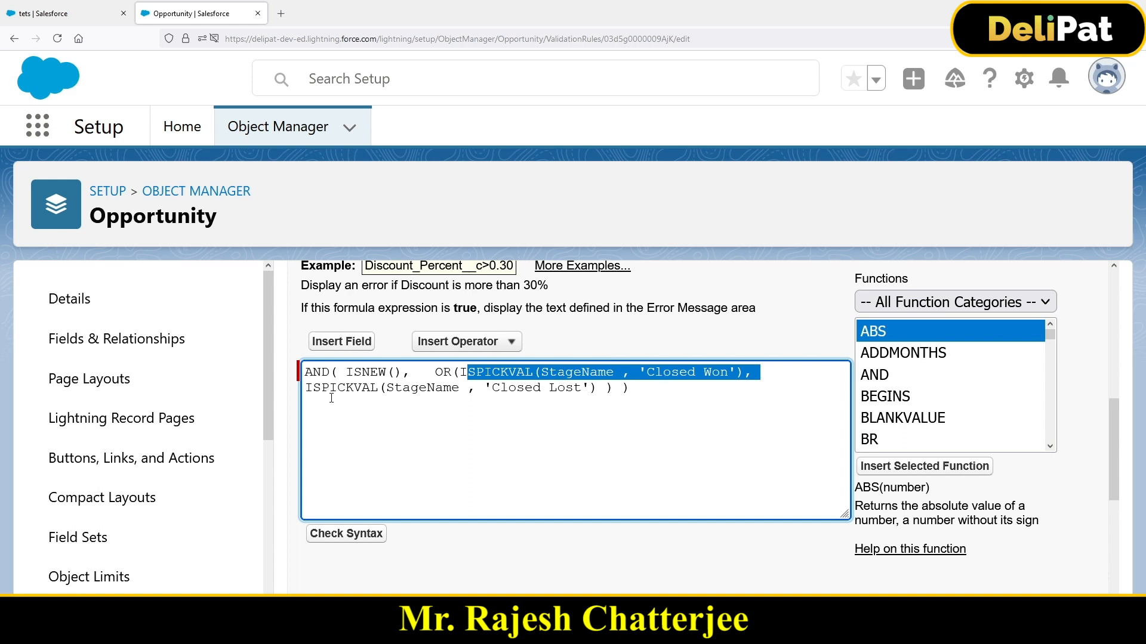
left_click_drag(329, 389, 599, 388)
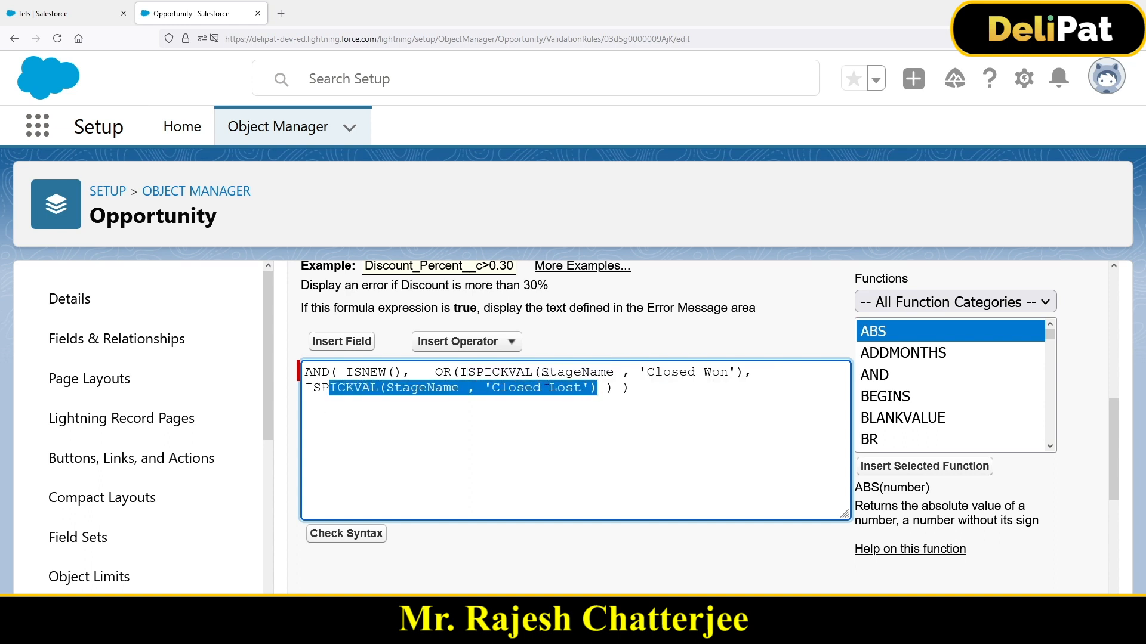
left_click_drag(411, 372, 345, 379)
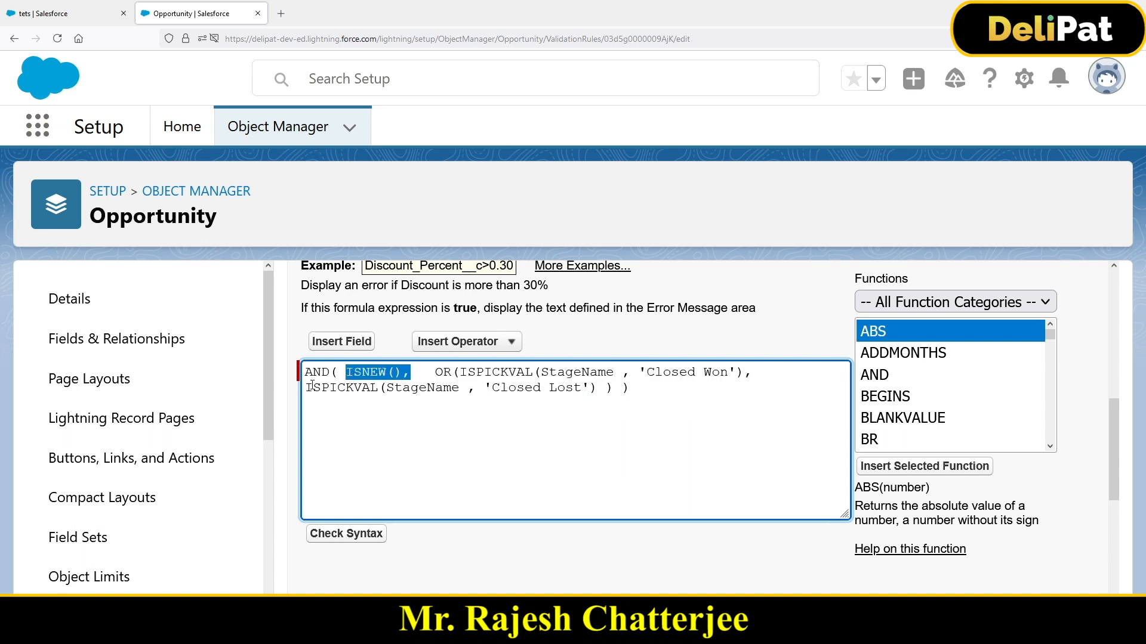
left_click_drag(315, 376, 329, 399)
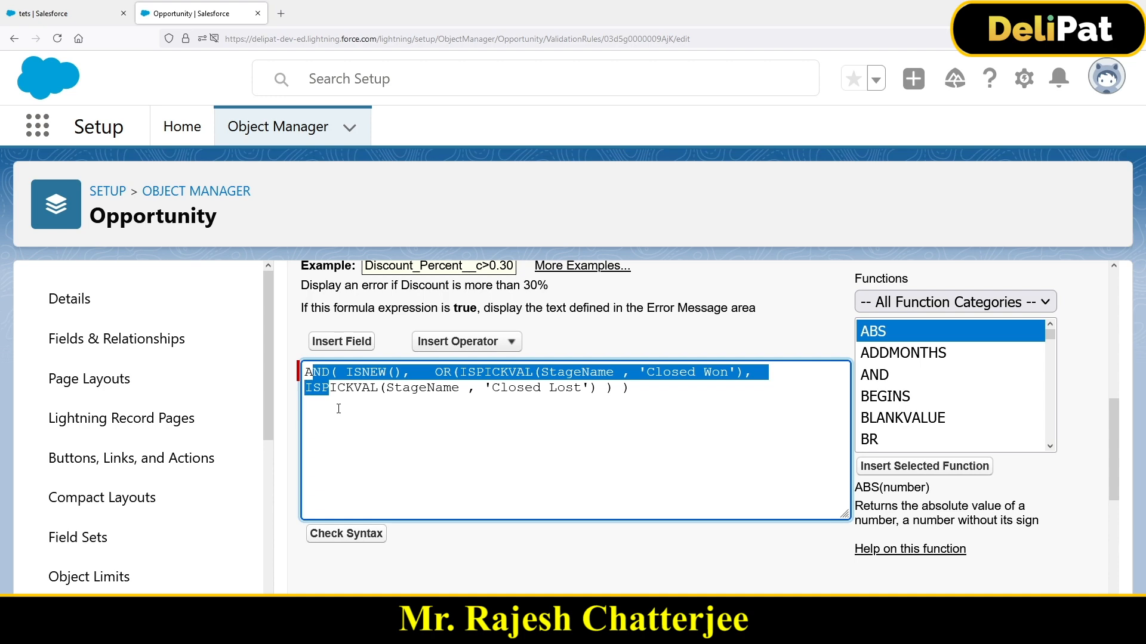
Review the rule's error message text, then undo the accidental text move within the error condition formula.
scroll(412, 537, "down", 5)
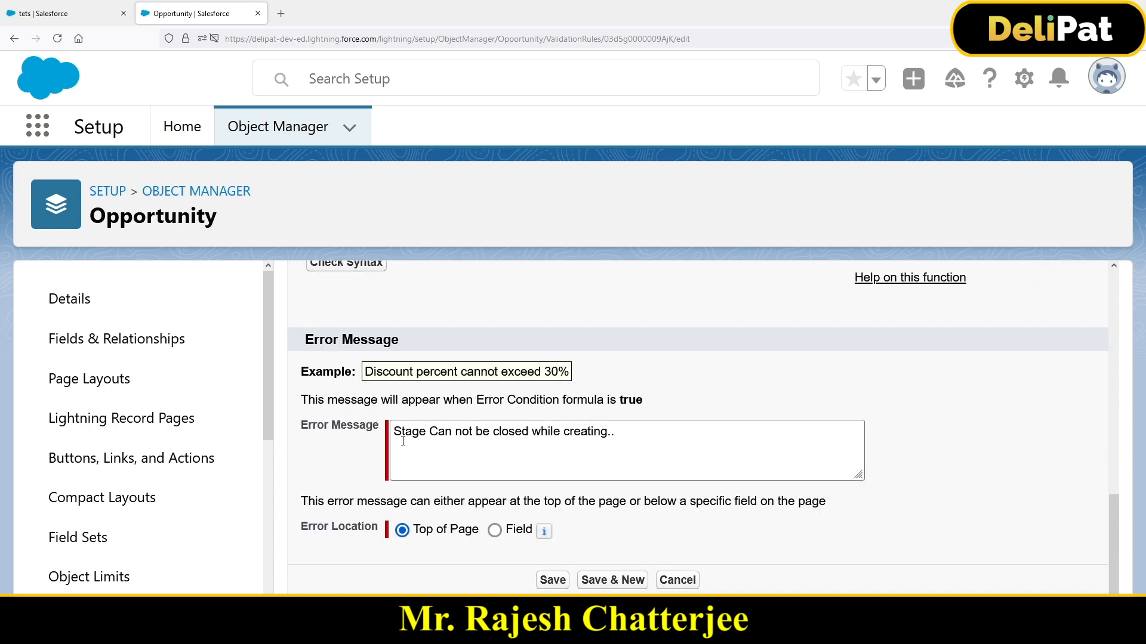
left_click_drag(401, 432, 669, 412)
scroll(669, 413, "up", 5)
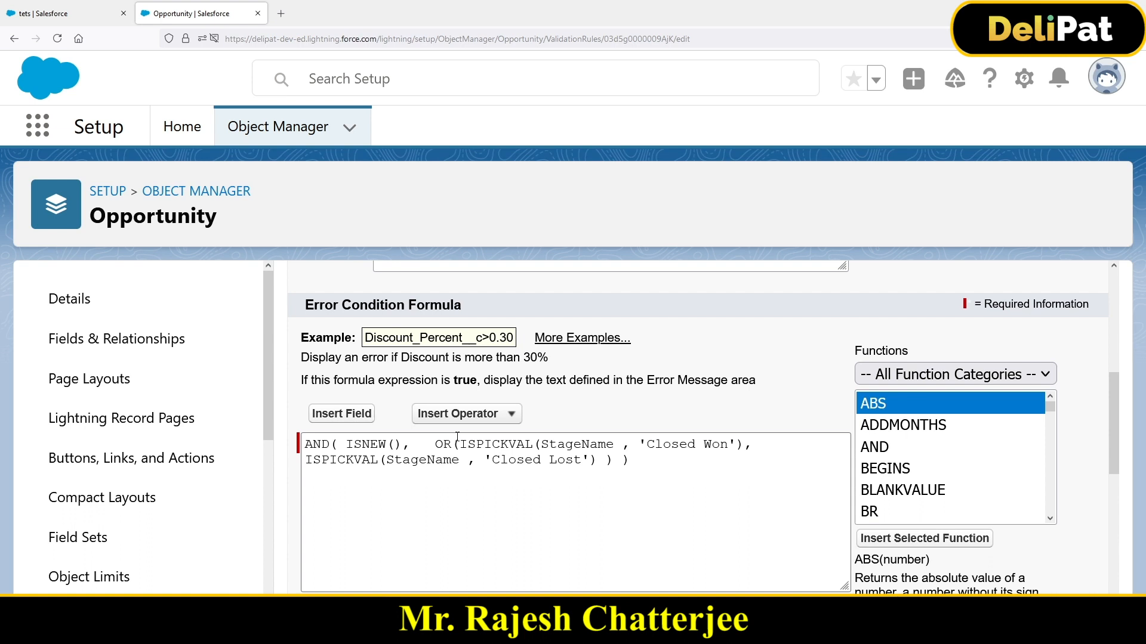
left_click_drag(346, 451, 550, 475)
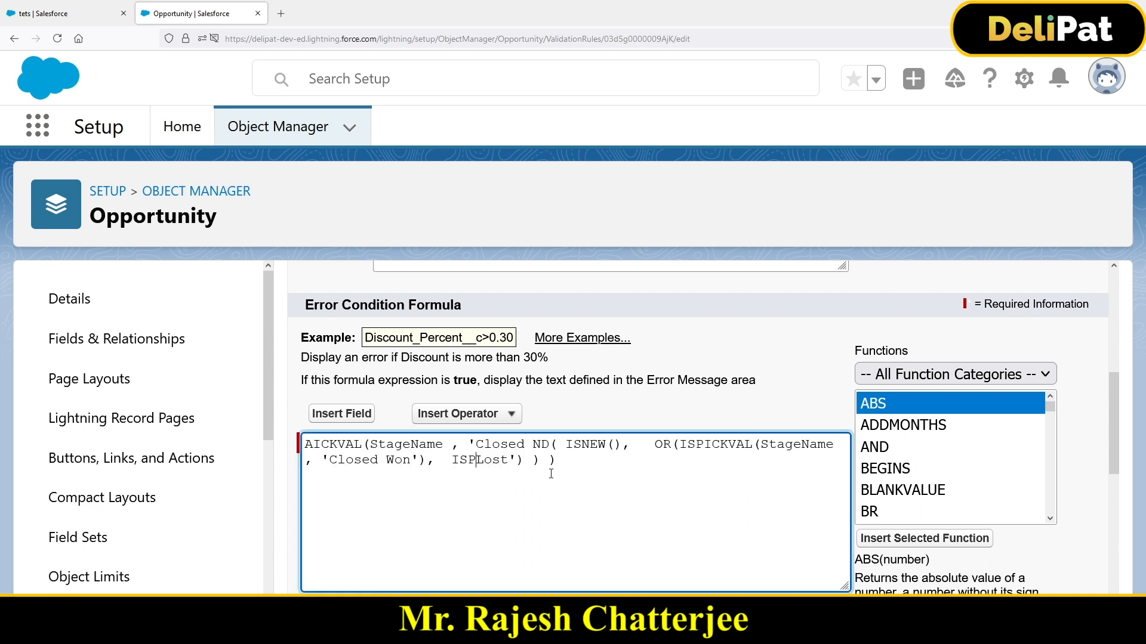
key("ctrl+z")
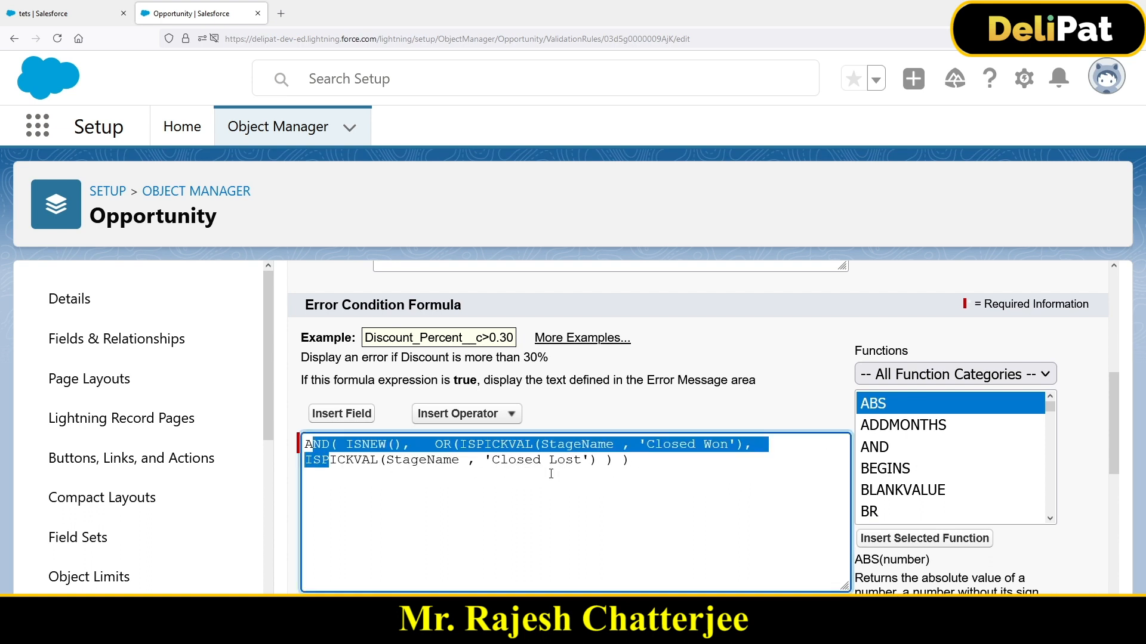